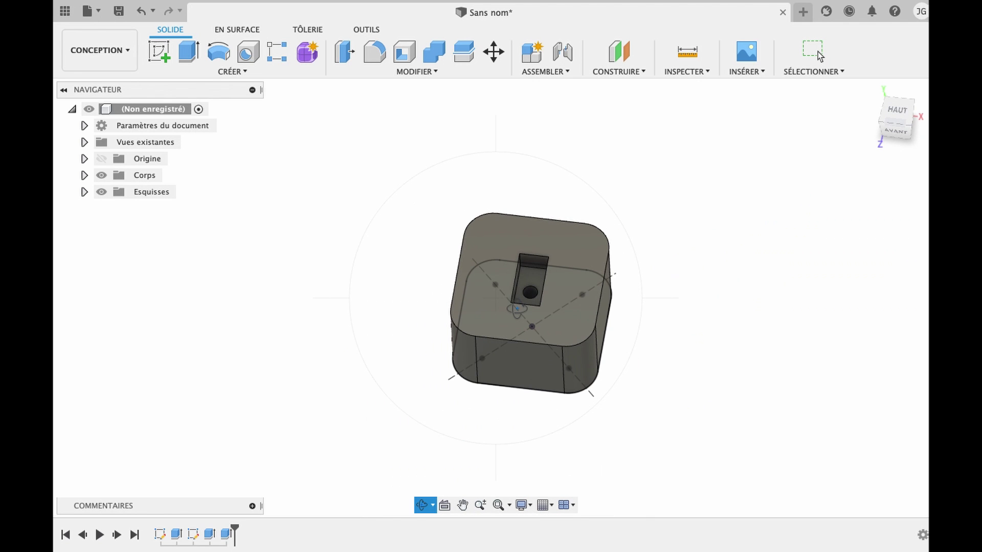
Step: Split the rounded box body in two, using the YZ origin plane as the splitting tool
shift+middle_drag(552, 314, 555, 314)
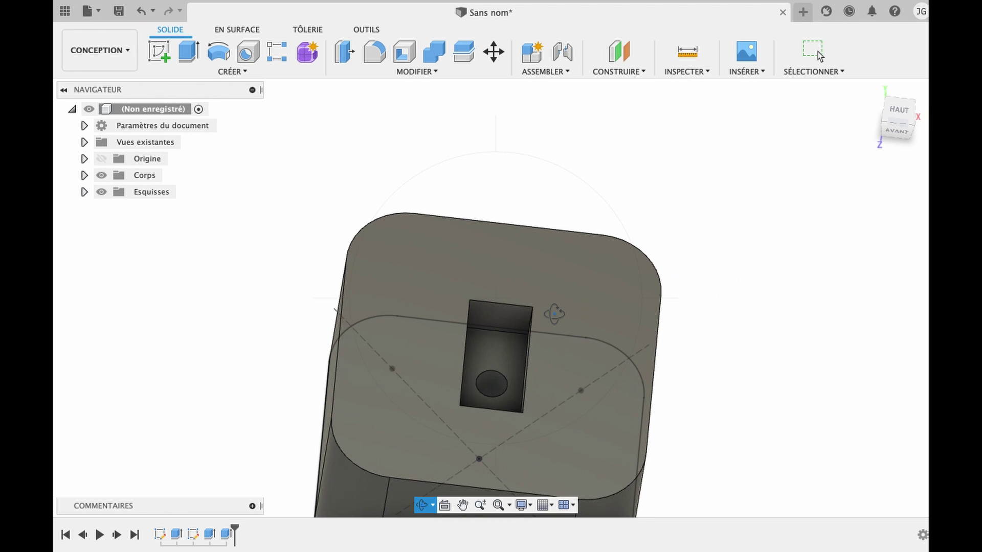
key(Escape)
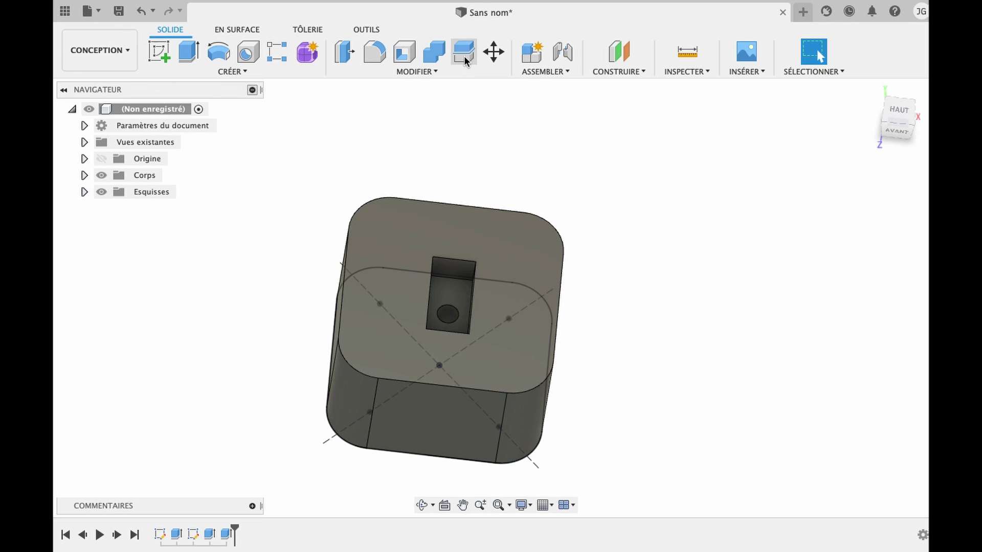
click(465, 60)
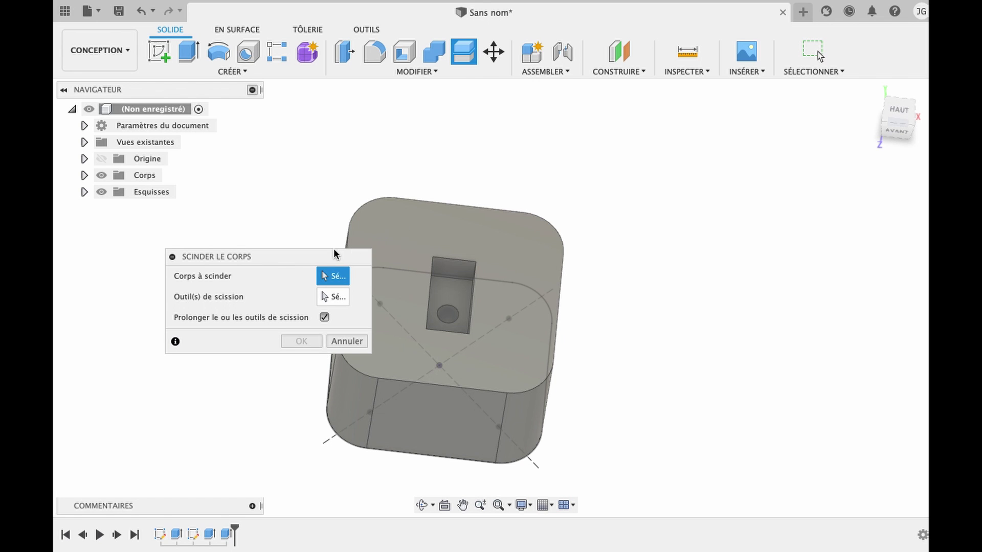
drag(337, 254, 243, 171)
click(416, 235)
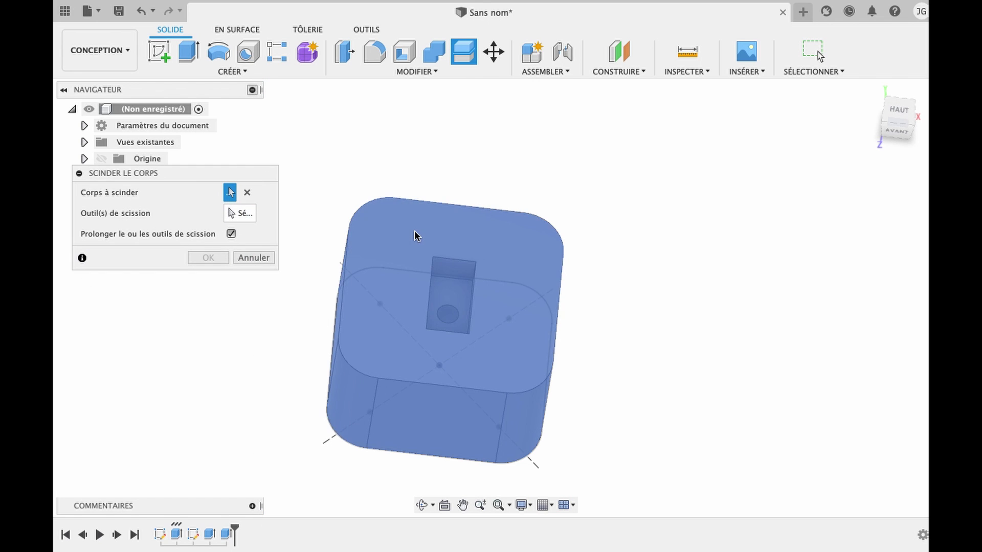
click(416, 235)
click(251, 214)
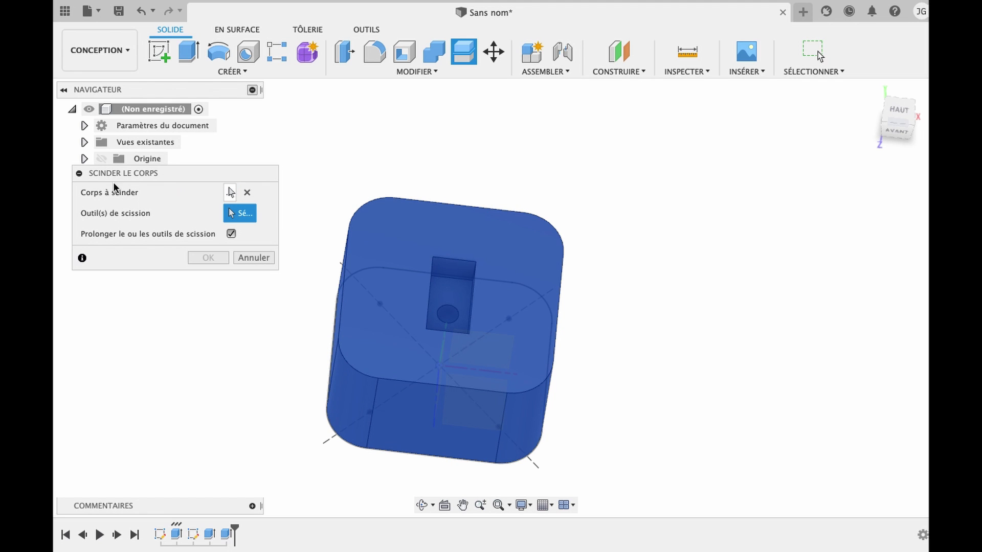
click(85, 159)
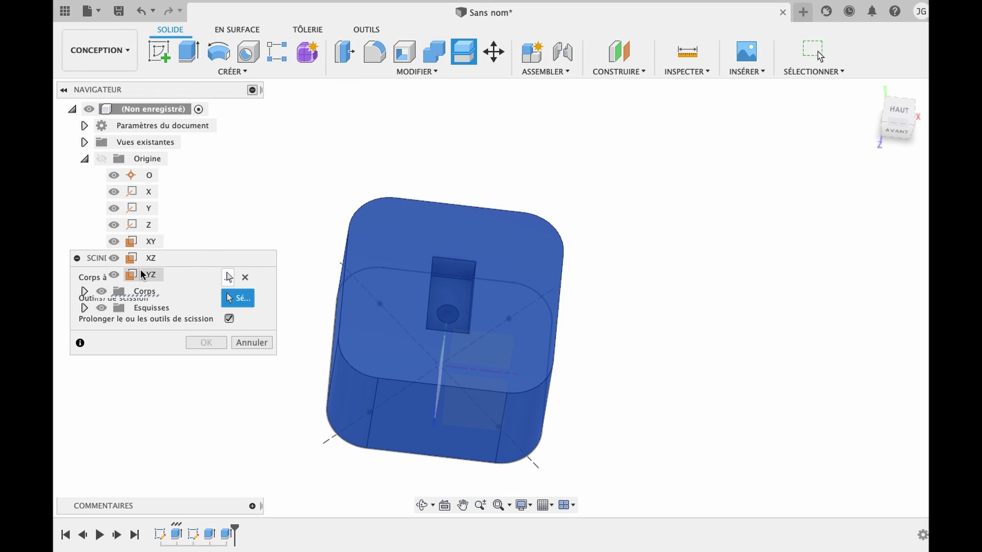
click(142, 275)
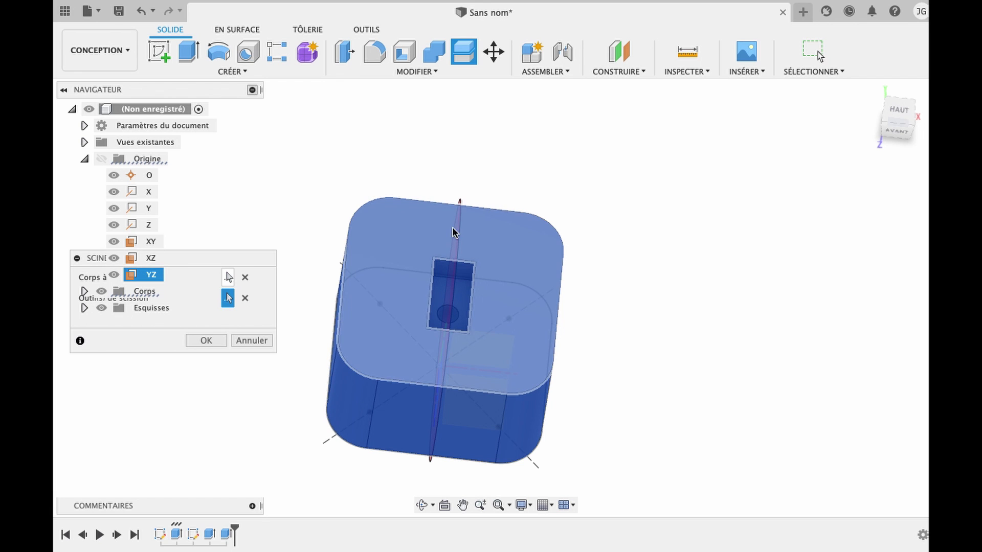
click(207, 340)
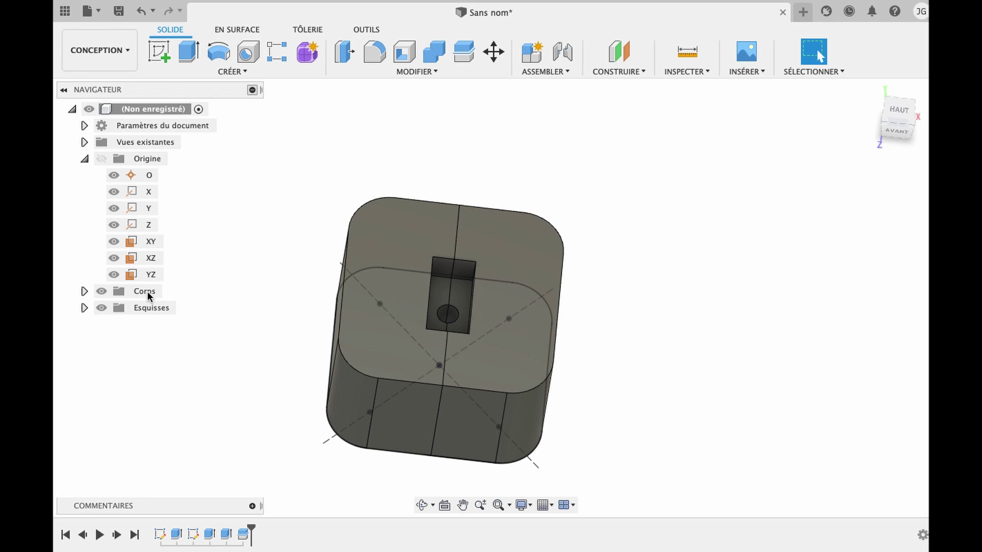
Step: Move the right half, Corps3, 20 mm along X to leave a gap from the left half
click(85, 292)
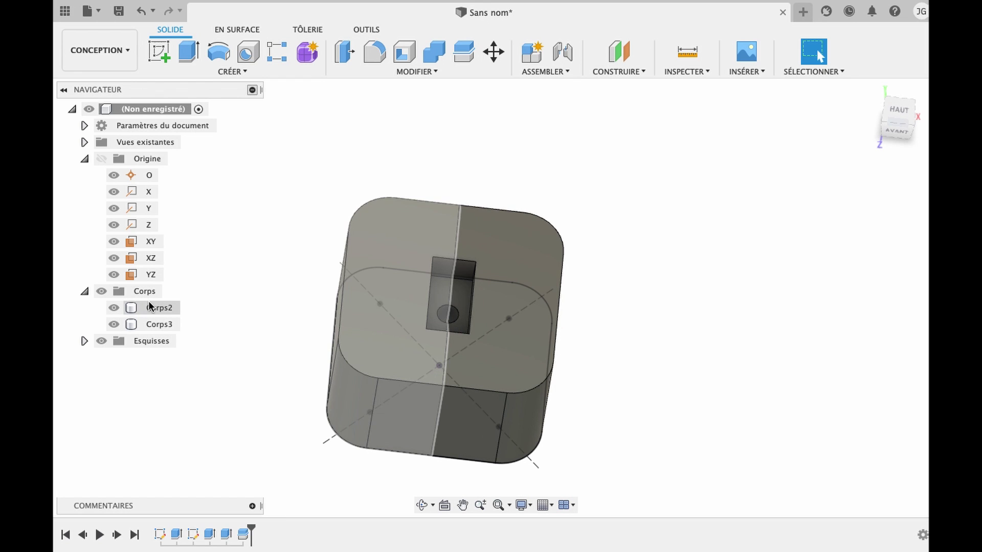
click(523, 250)
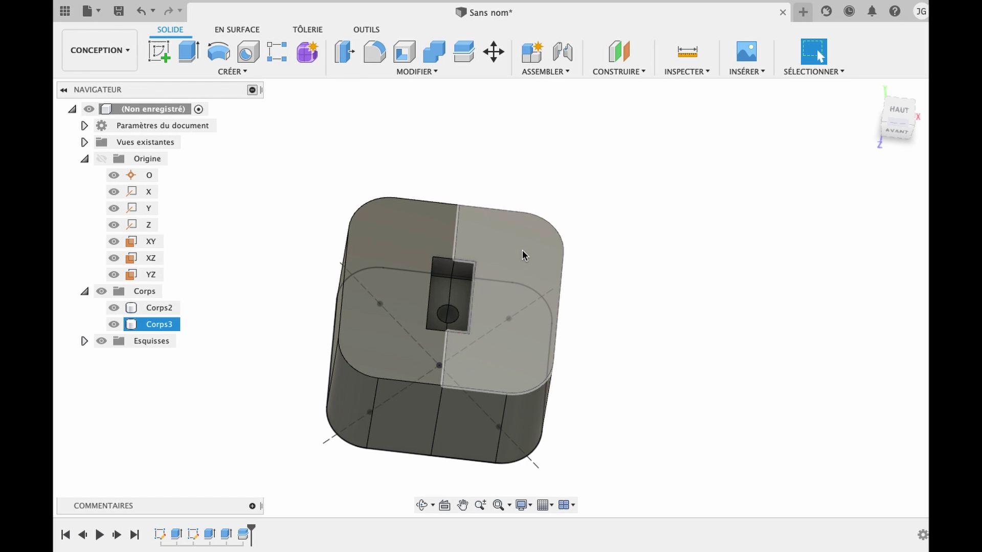
key(m)
click(511, 246)
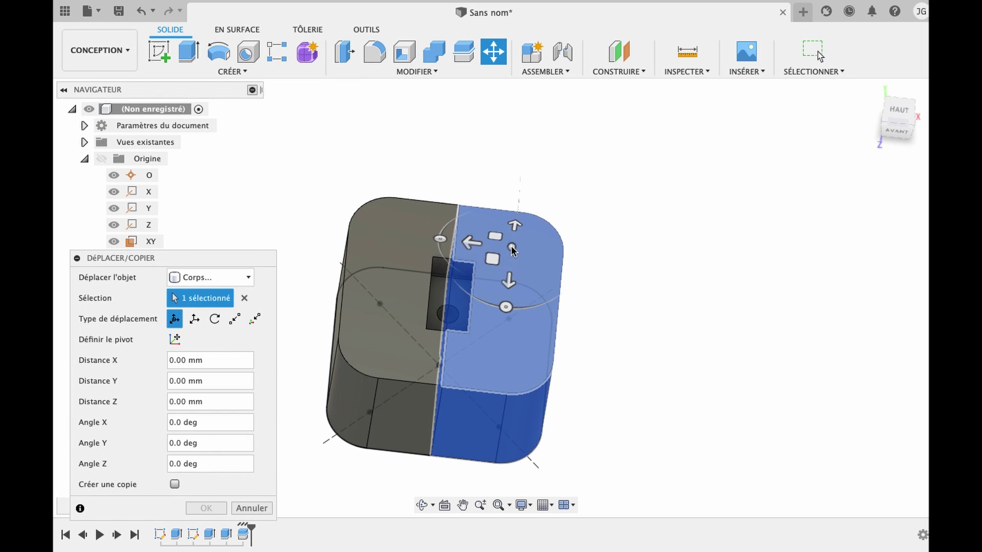
drag(473, 248, 560, 255)
key(Return)
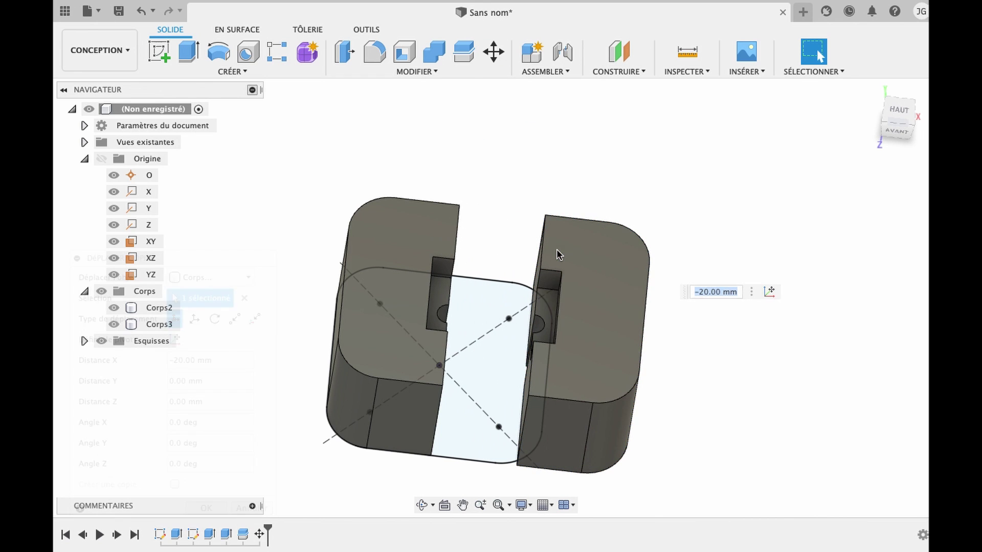
click(420, 507)
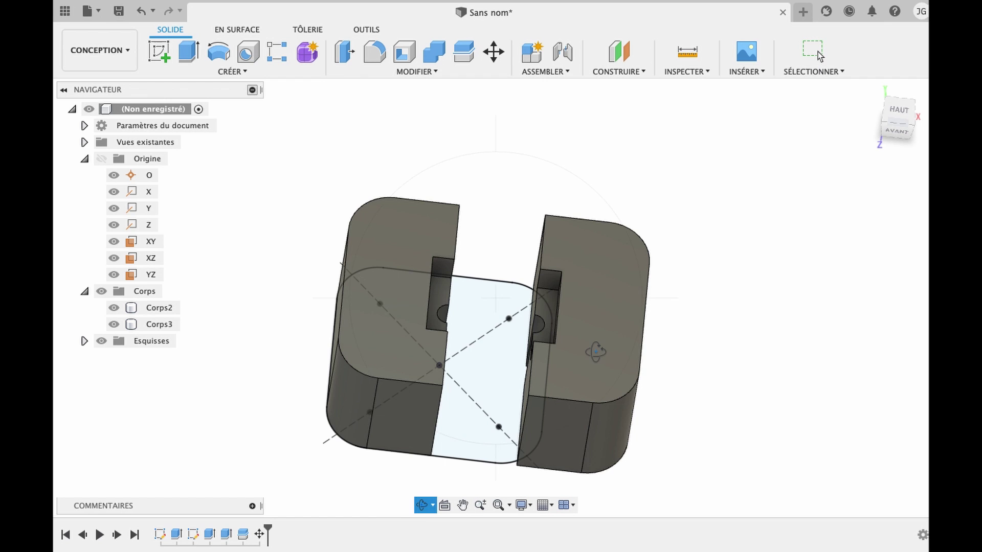
mouse_move(595, 353)
mouse_down()
mouse_move(561, 363)
mouse_move(585, 354)
mouse_up()
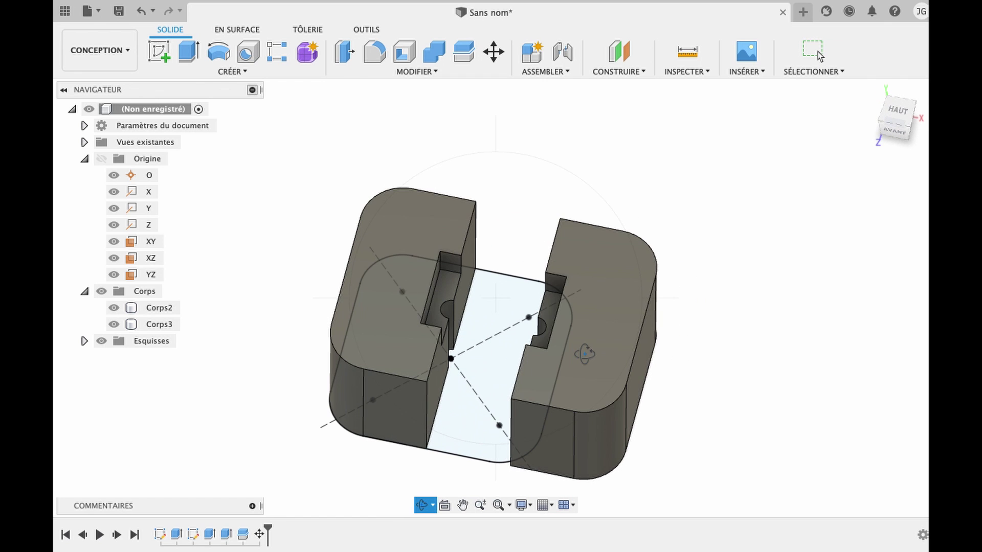
key(Escape)
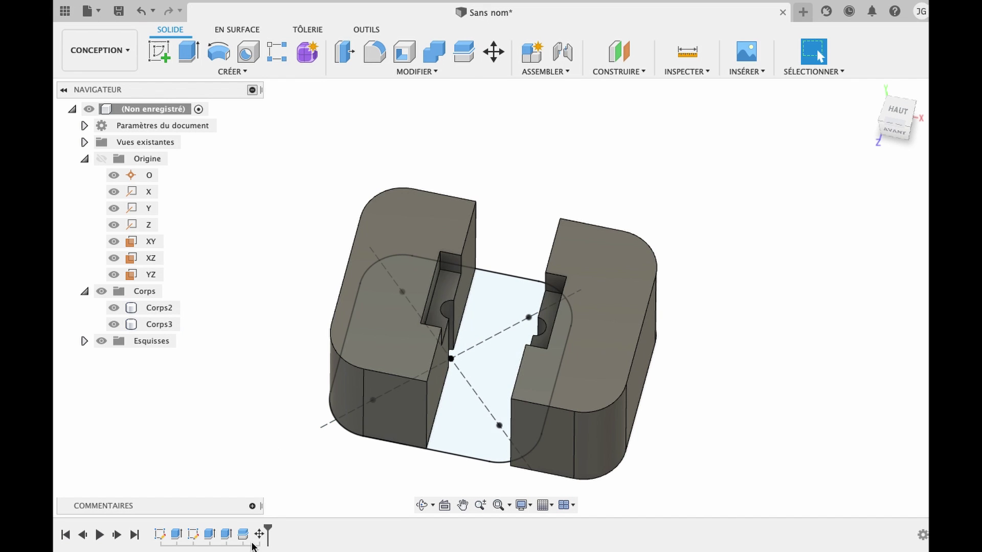
Step: Undo the move and split so the box is a single body again
key(ctrl+z)
key(ctrl+z)
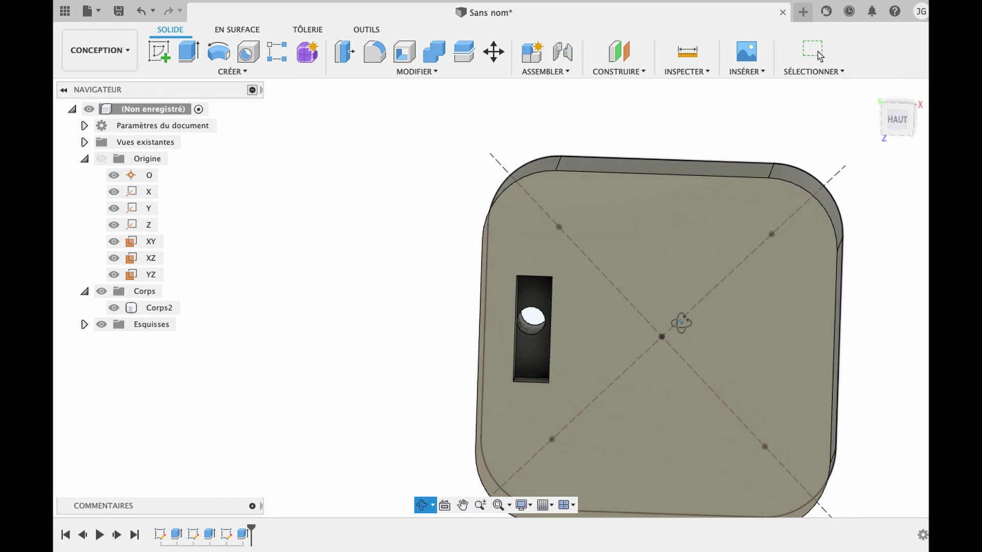
click(818, 51)
click(683, 328)
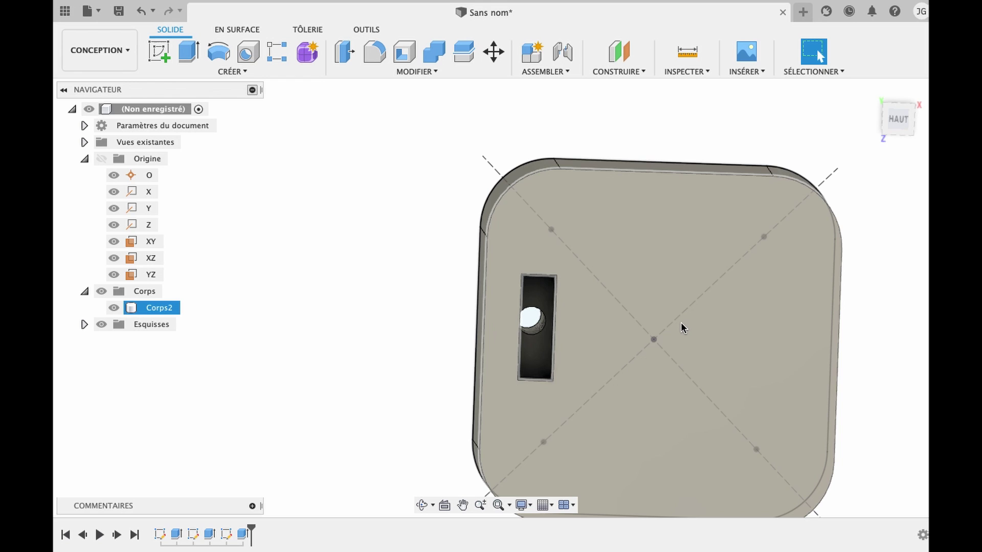
click(537, 324)
click(534, 323)
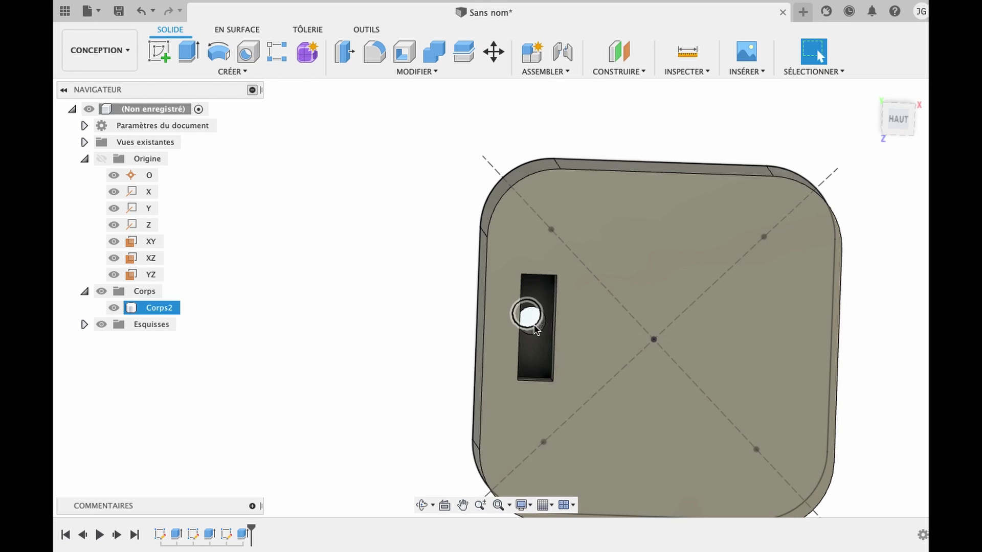
click(535, 323)
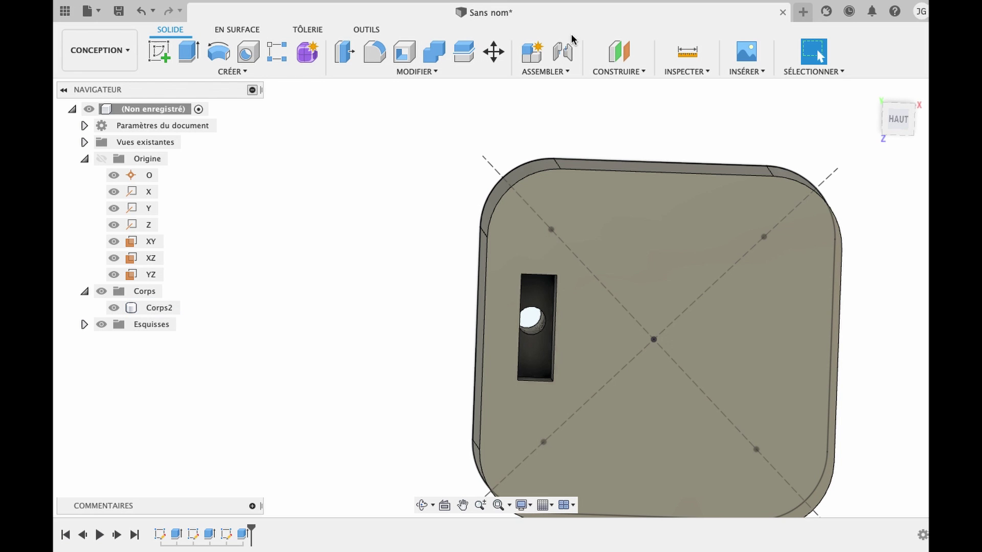
Step: Create a construction plane offset -18 mm from YZ, passing through the pocket's hole
click(638, 72)
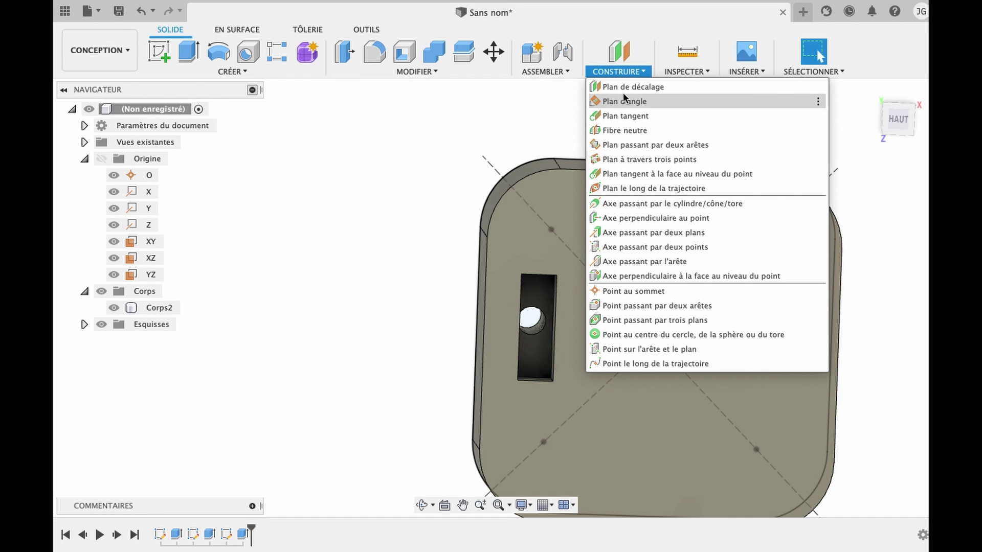
click(624, 88)
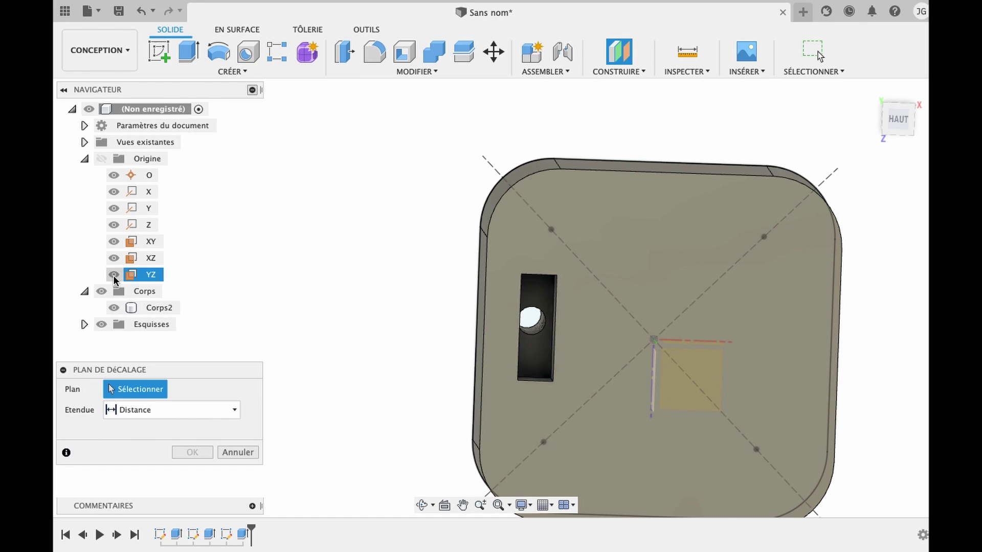
click(114, 275)
click(138, 276)
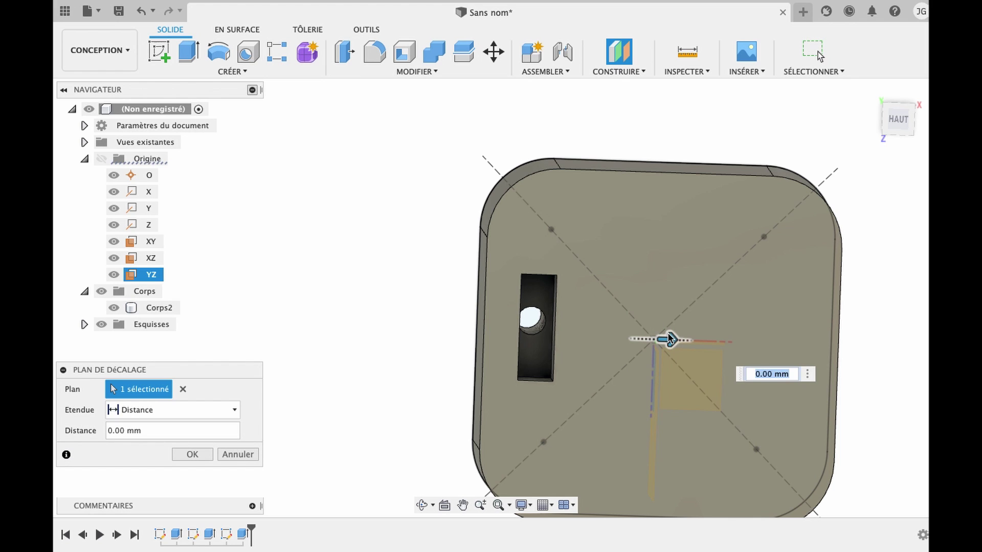
mouse_move(667, 340)
mouse_down()
mouse_move(541, 338)
mouse_move(551, 336)
mouse_up()
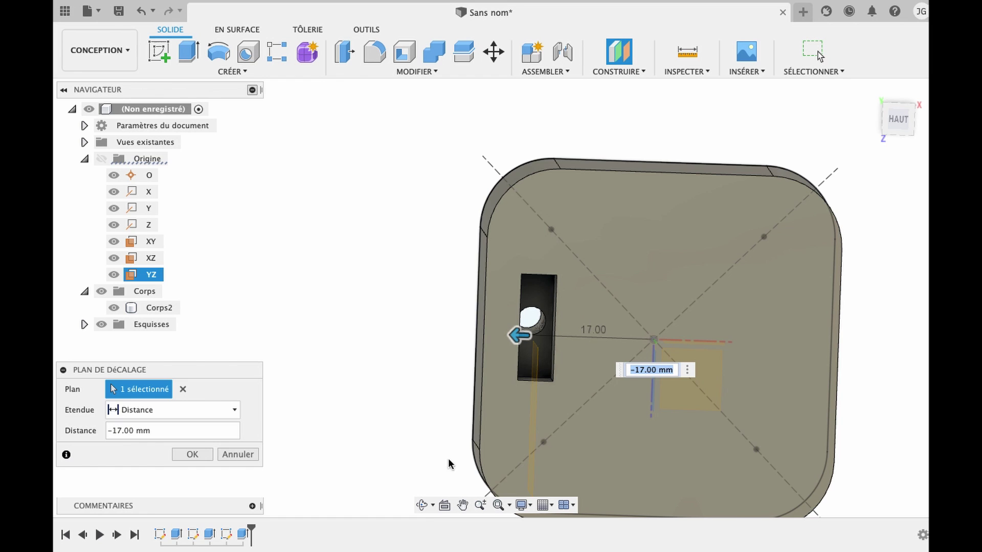
click(422, 506)
mouse_move(646, 292)
mouse_down()
mouse_move(636, 283)
mouse_move(646, 277)
mouse_up()
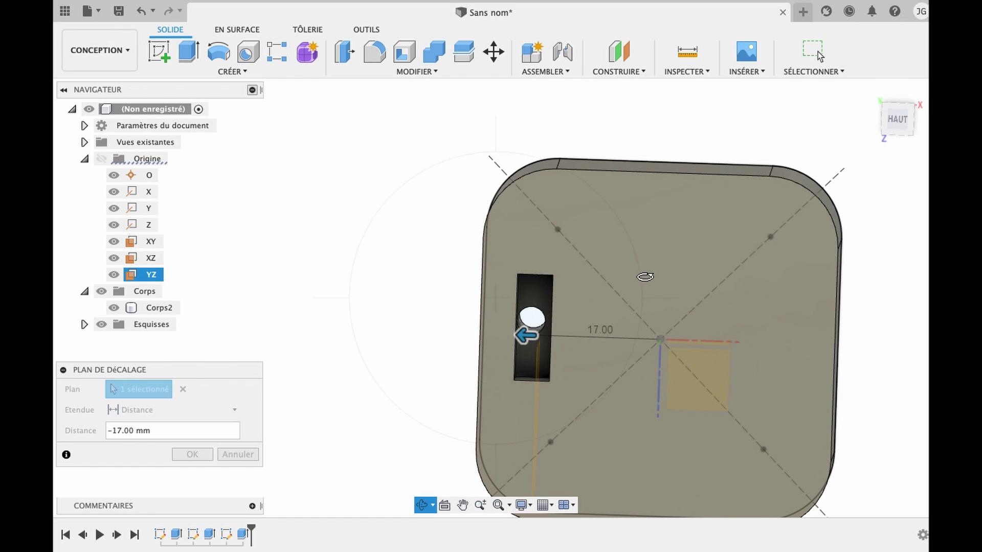
key(Escape)
drag(530, 335, 522, 333)
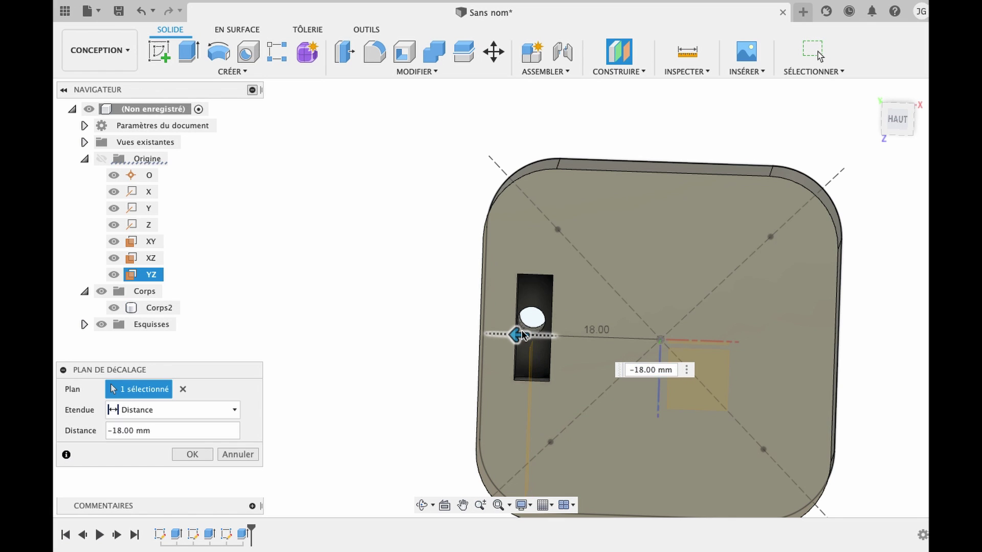
key(Return)
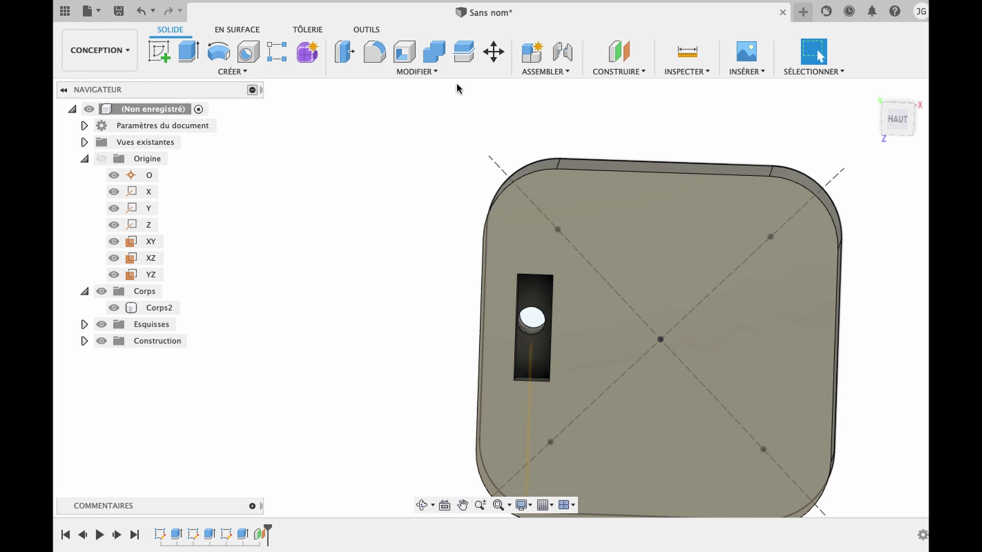
Step: Split the box along the -18 mm offset plane into Corps2 and Corps3
scroll(489, 248, down, 2)
click(464, 53)
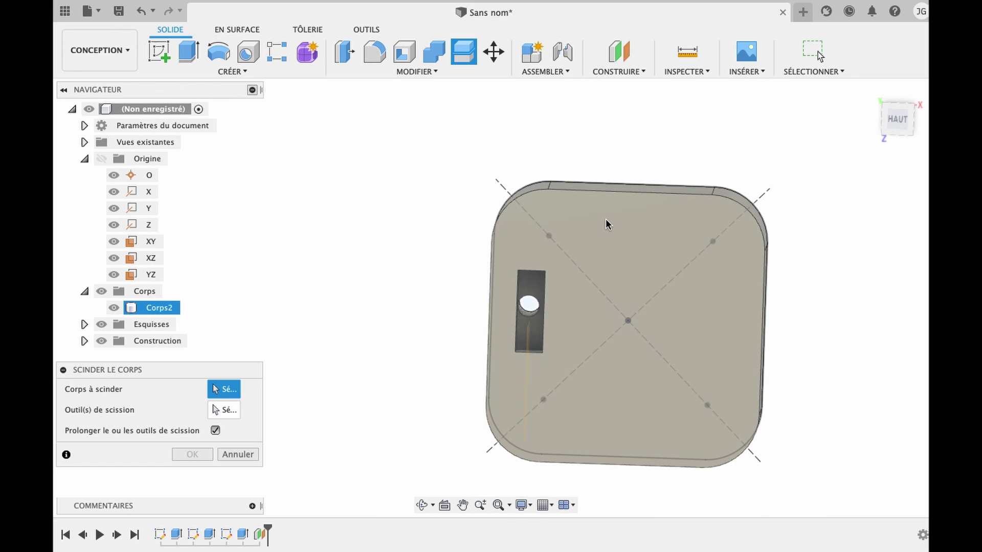
click(608, 237)
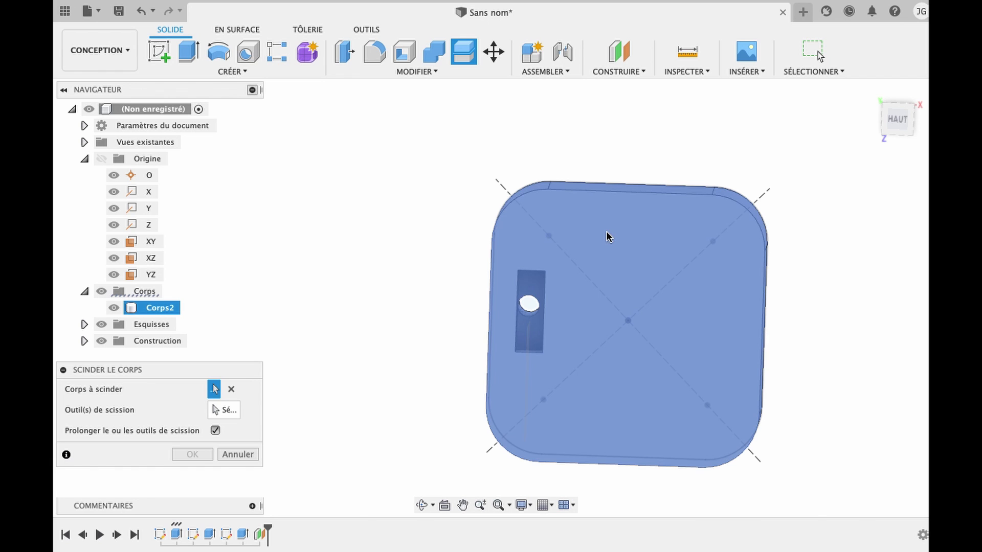
click(530, 345)
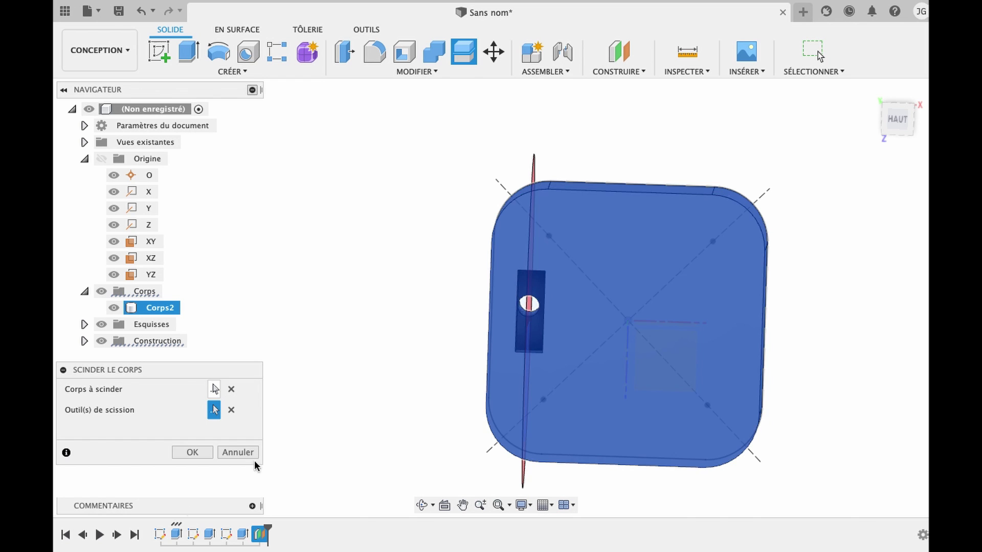
click(196, 453)
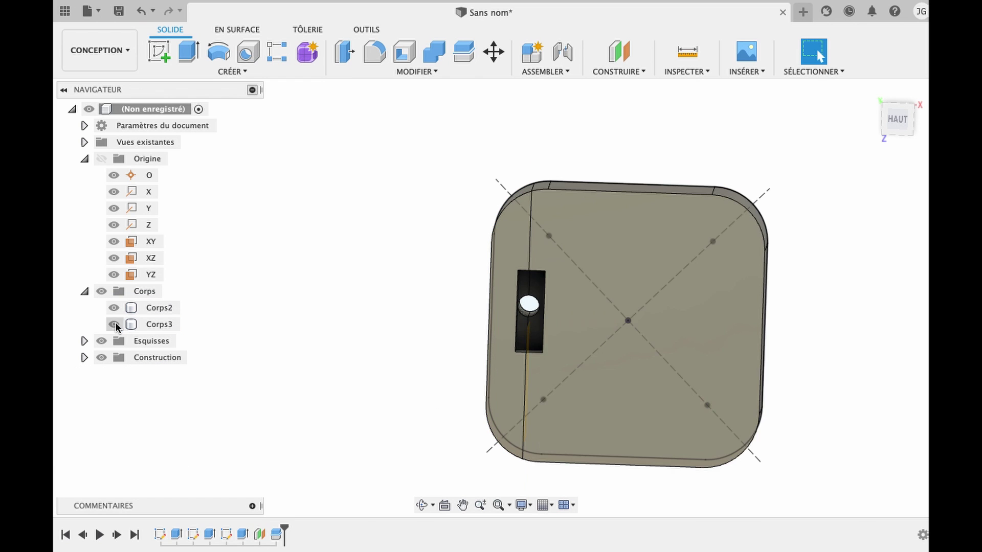
click(148, 325)
Step: Move the thin Corps2 strip 20 mm to the left, away from Corps3
key(m)
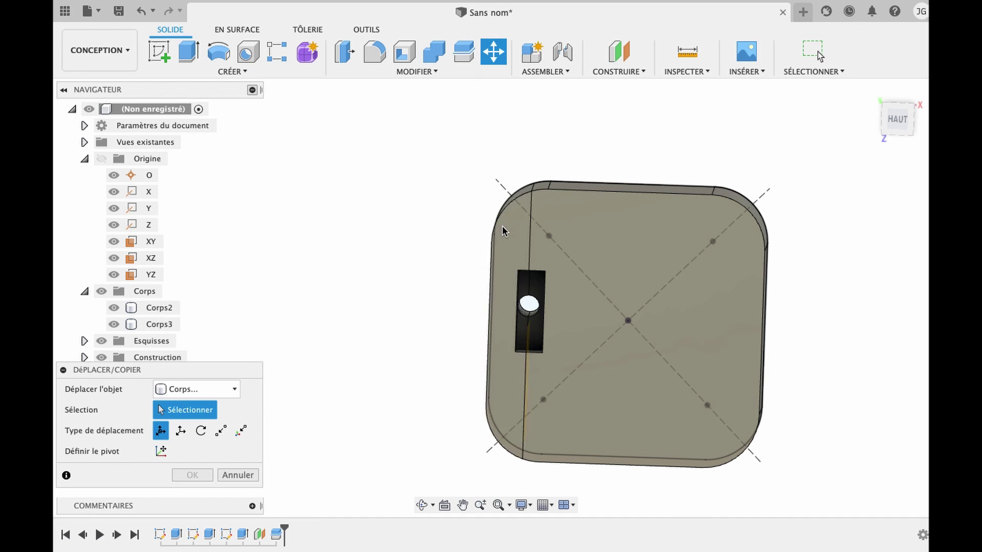
click(501, 231)
drag(502, 248, 392, 250)
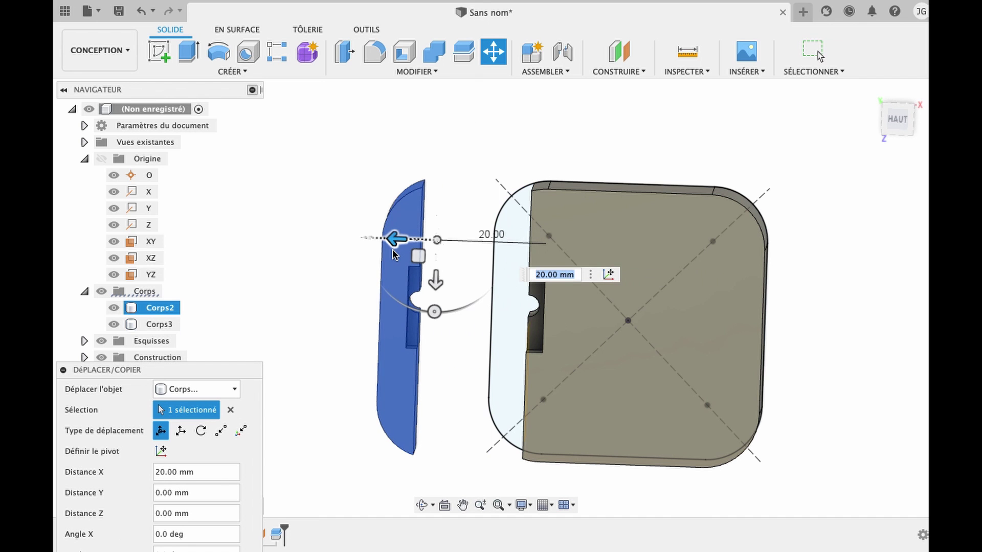
key(Return)
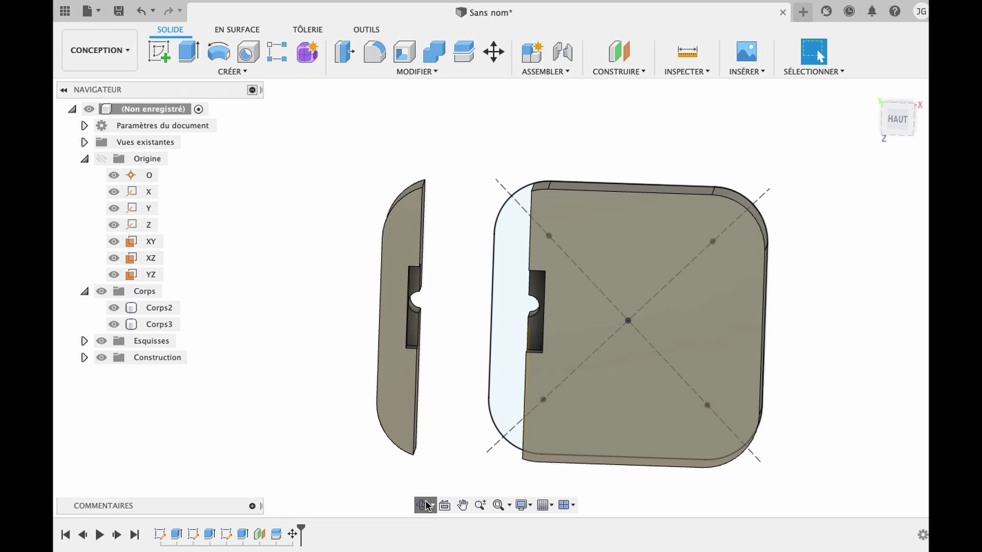
mouse_move(449, 475)
shift+middle_down()
mouse_move(443, 466)
mouse_move(506, 351)
mouse_move(486, 337)
mouse_move(478, 351)
shift+middle_up()
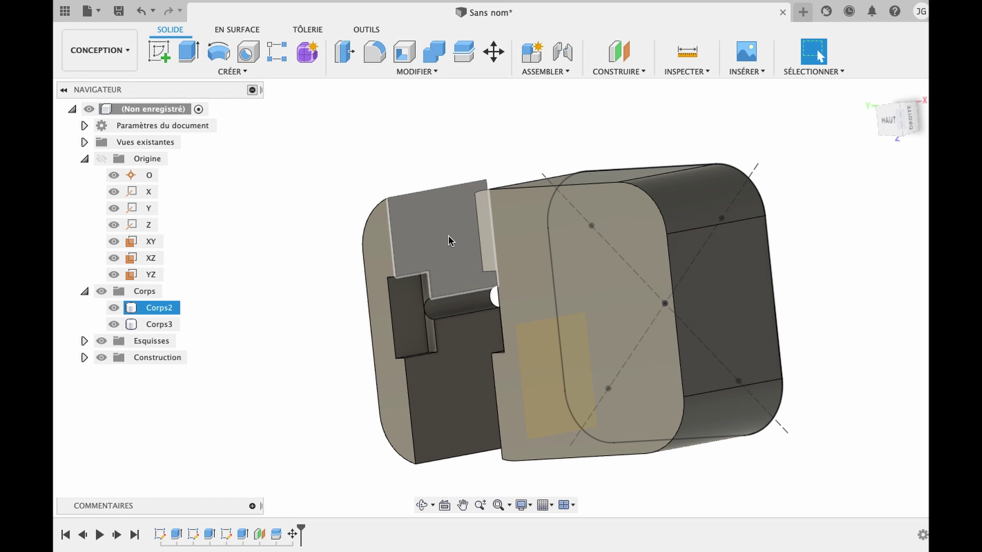
Step: Hide Corps2 and view Corps3 from the side
click(113, 309)
click(113, 309)
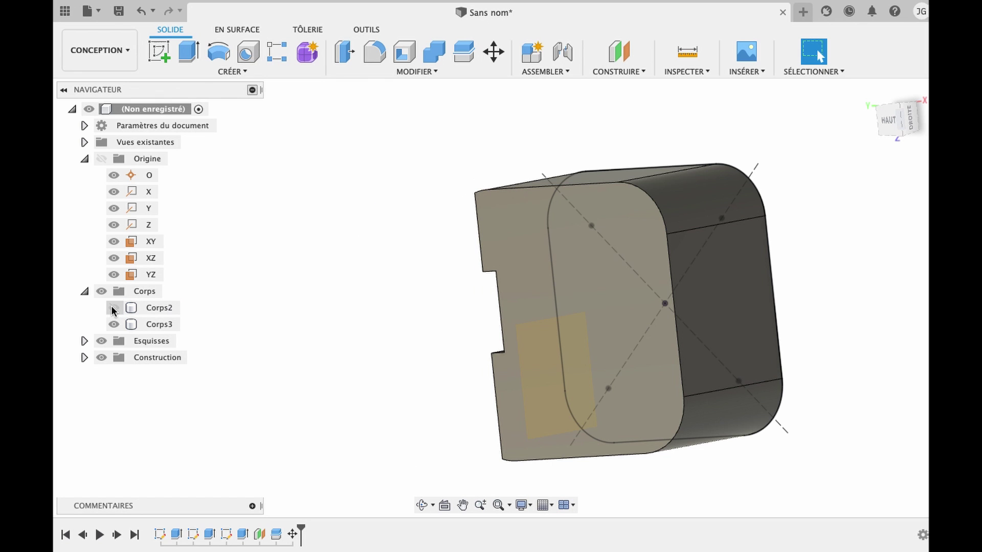
click(422, 505)
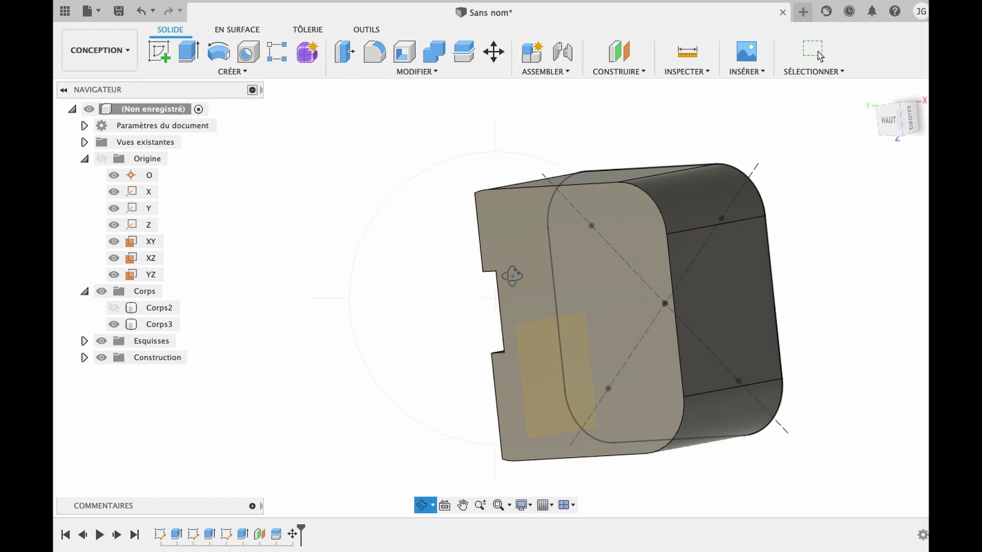
drag(512, 274, 654, 270)
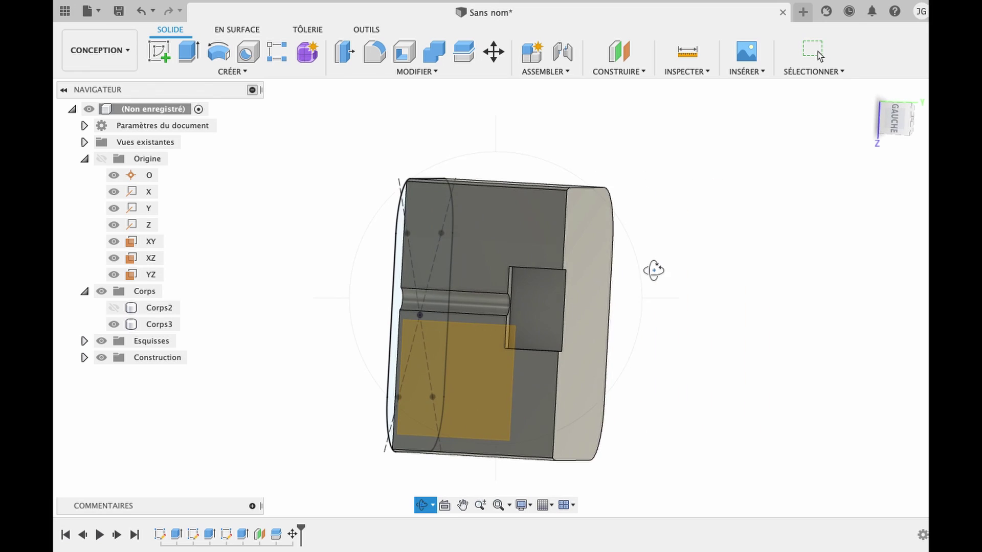
Step: Sketch on Corps3's side face and offset its left L-shaped profile 3 mm inward
click(159, 51)
click(536, 223)
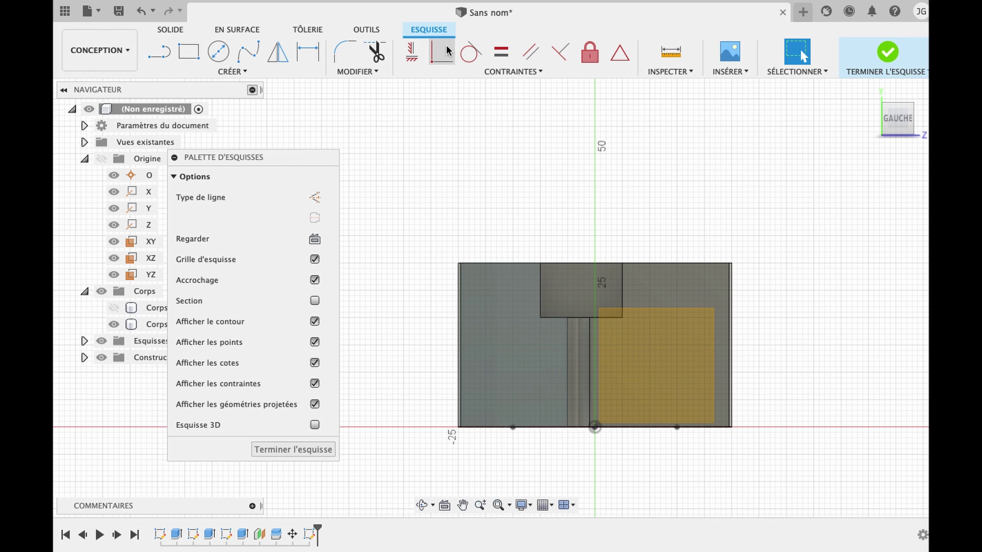
click(357, 71)
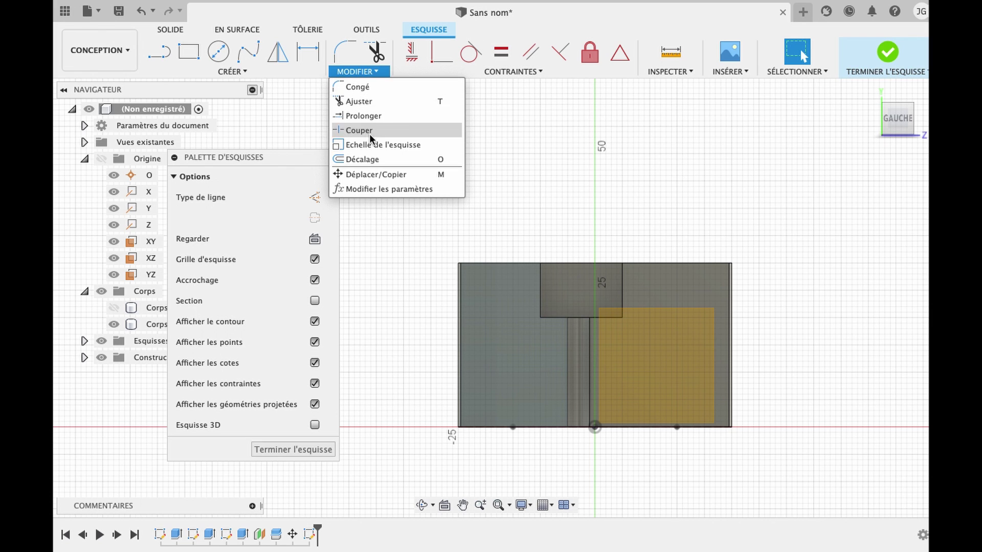
click(361, 156)
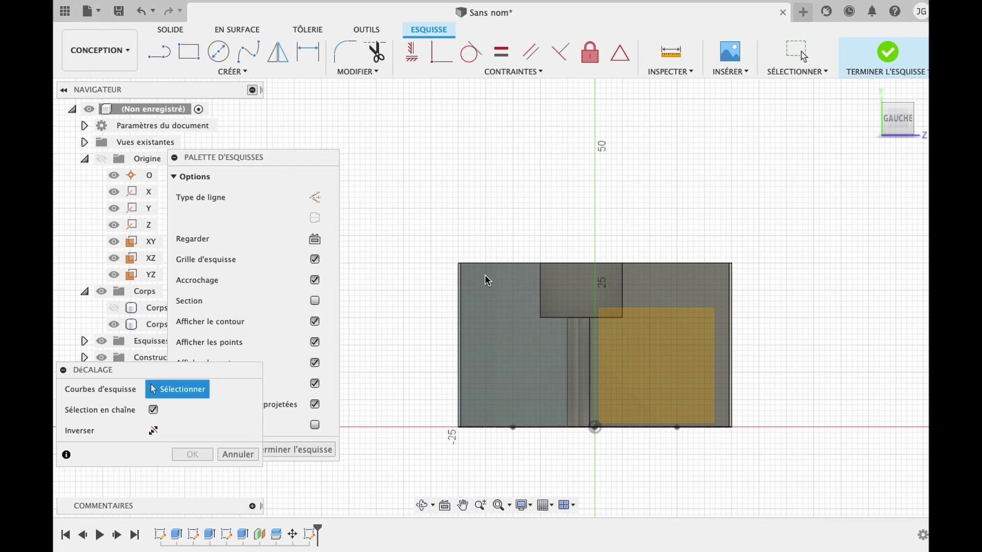
click(501, 263)
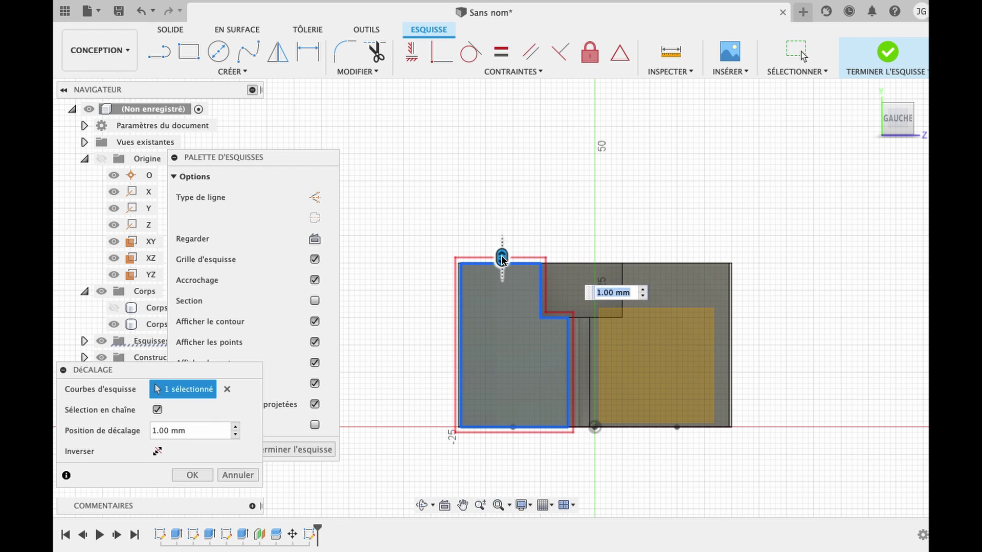
drag(502, 259, 504, 275)
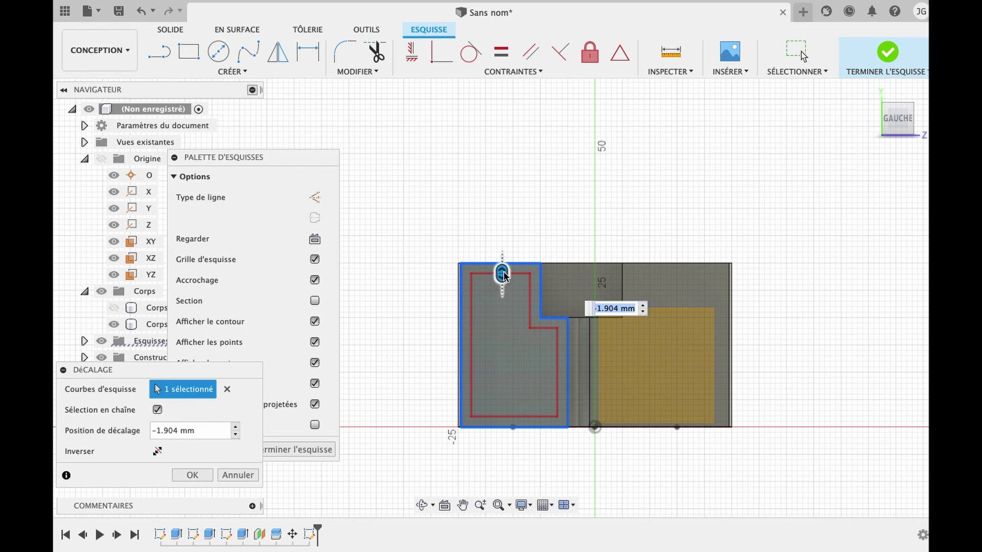
text(3)
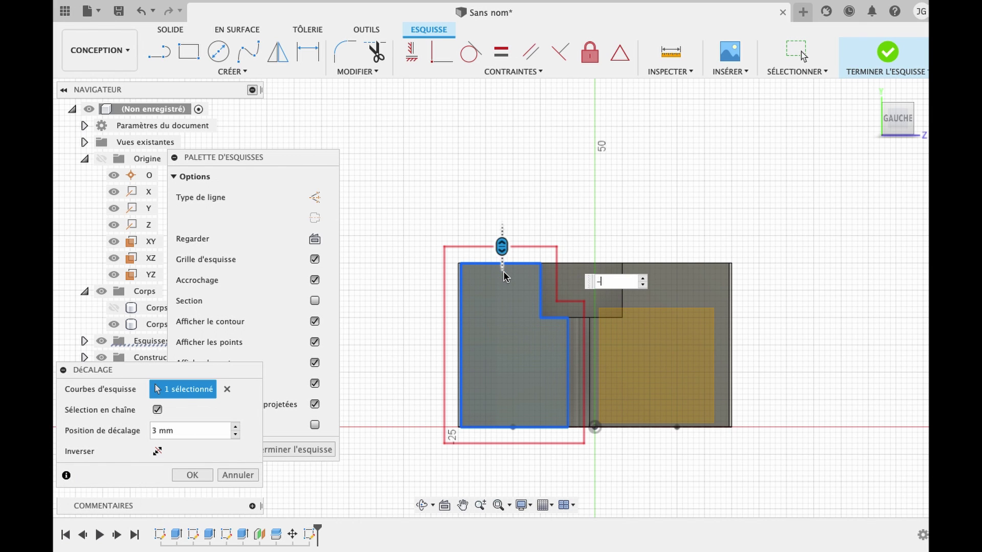
key(Return)
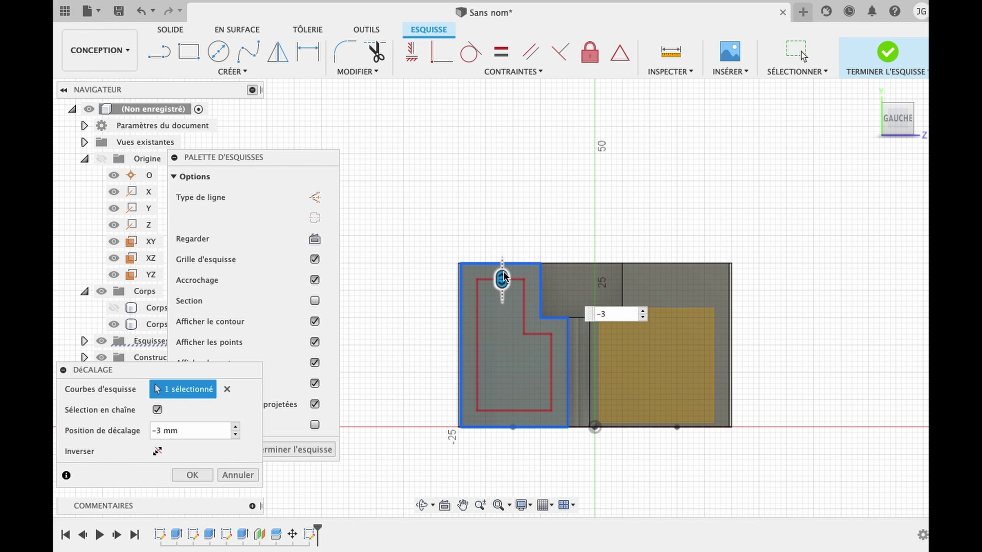
key(Return)
scroll(503, 271, up, 3)
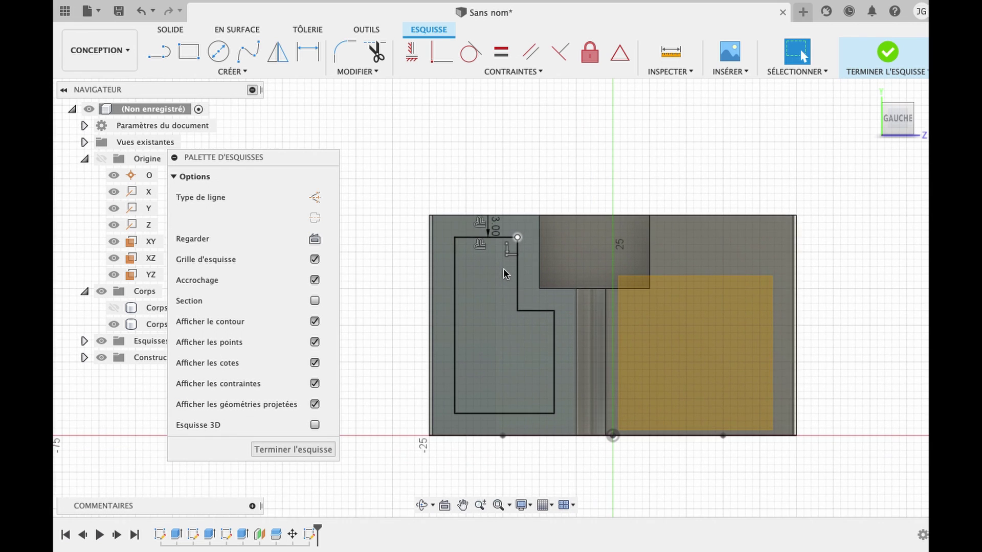
Step: Draw Ø3 mm circles at the offset outline's top-left, bottom-right and bottom-left corners
click(218, 52)
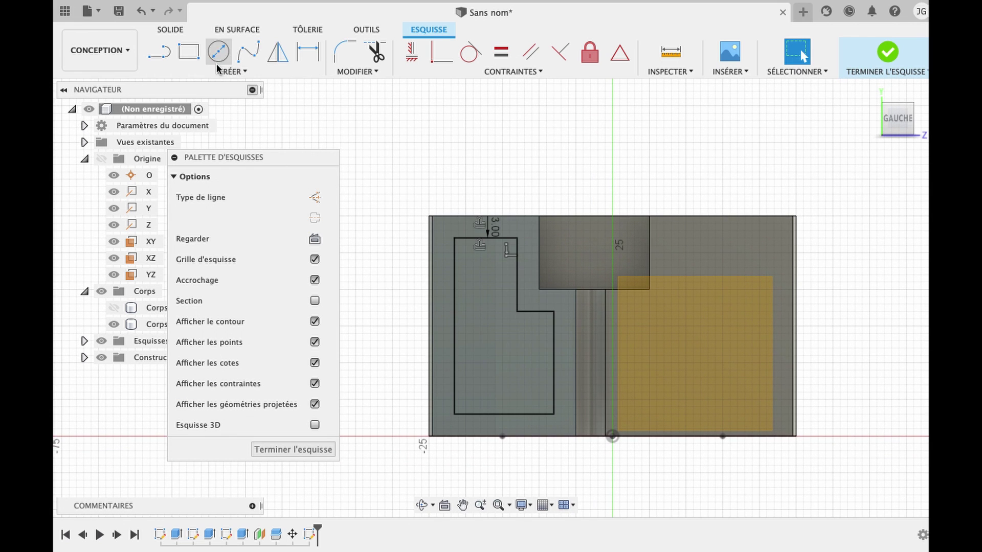
click(454, 239)
text(3)
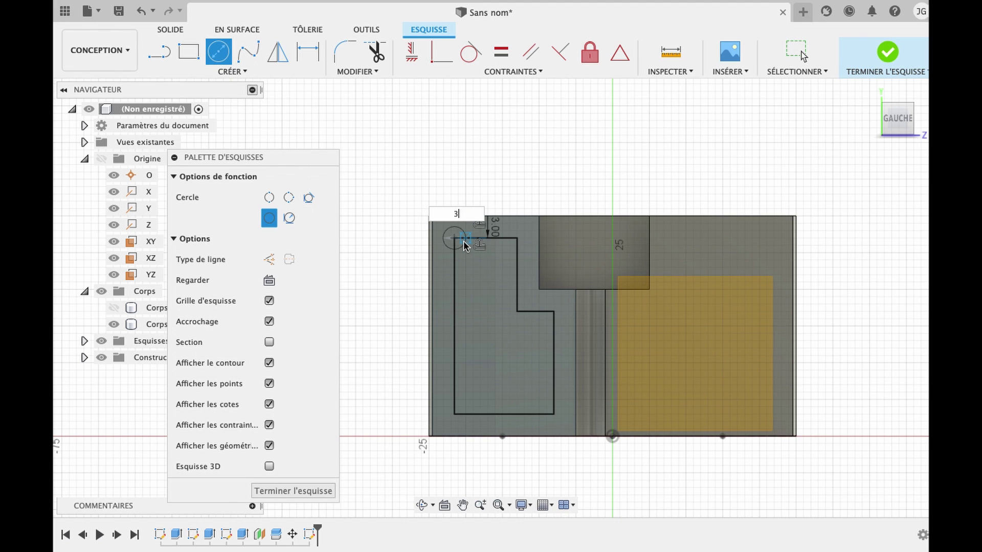
key(Return)
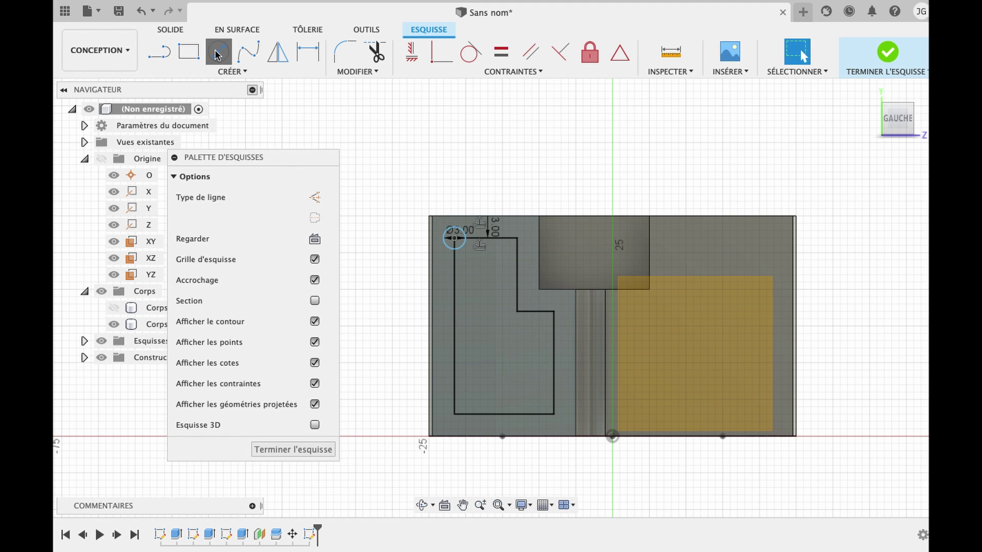
click(554, 415)
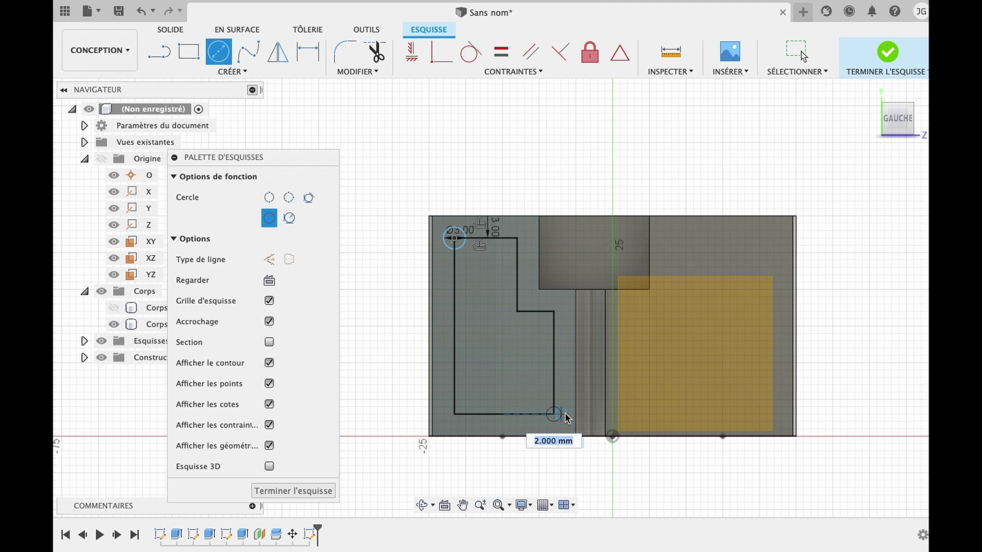
text(3)
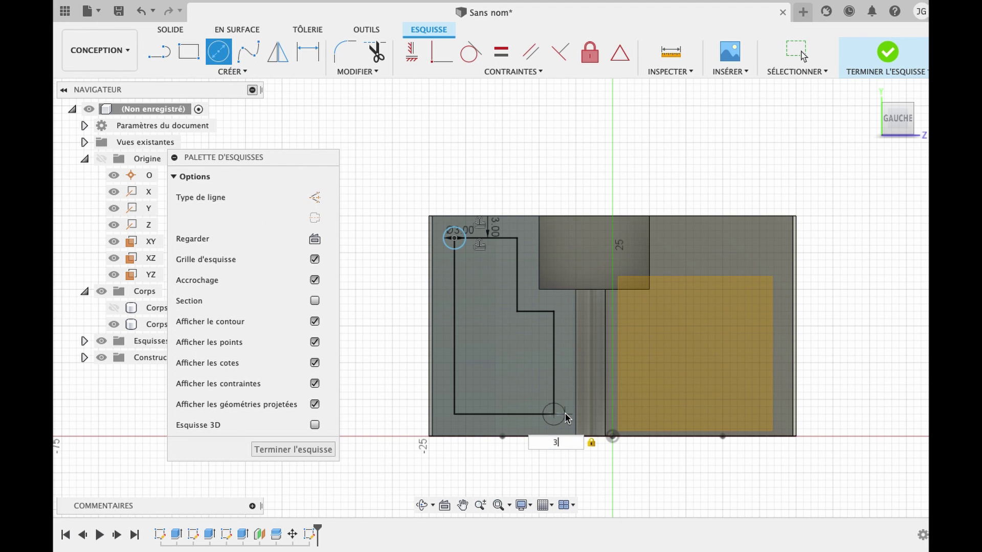
key(Return)
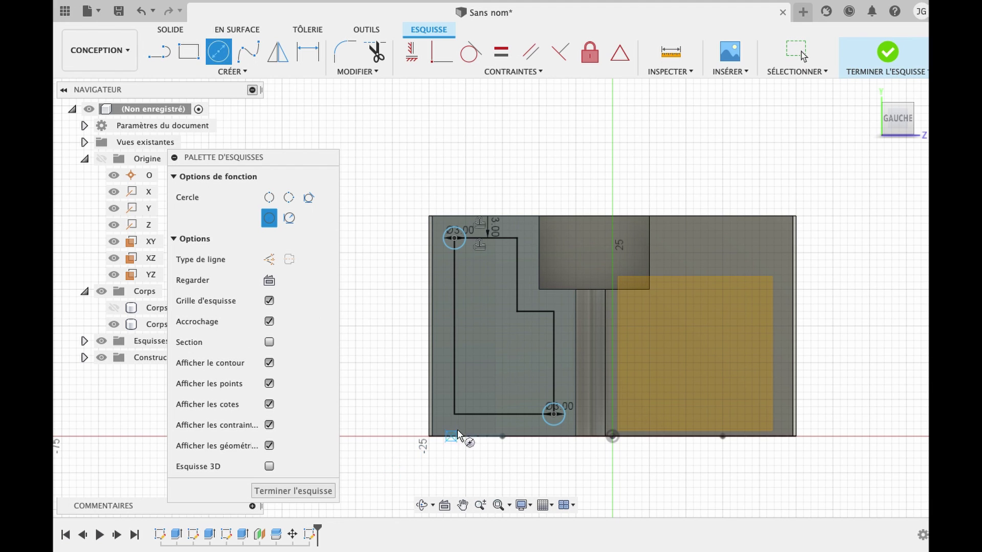
click(455, 415)
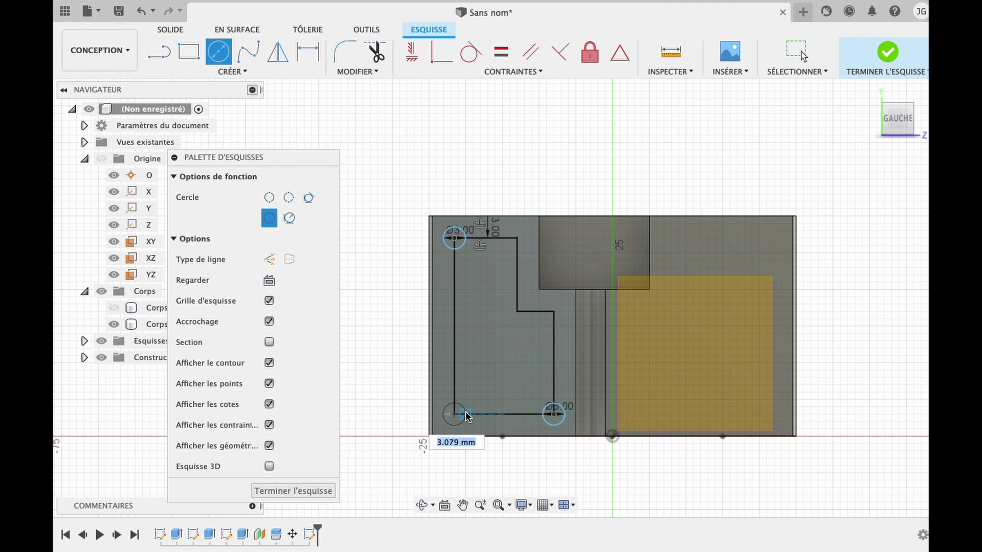
text(3)
key(Return)
Step: Add a fourth Ø3 mm circle at the offset outline's inner corner
key(Escape)
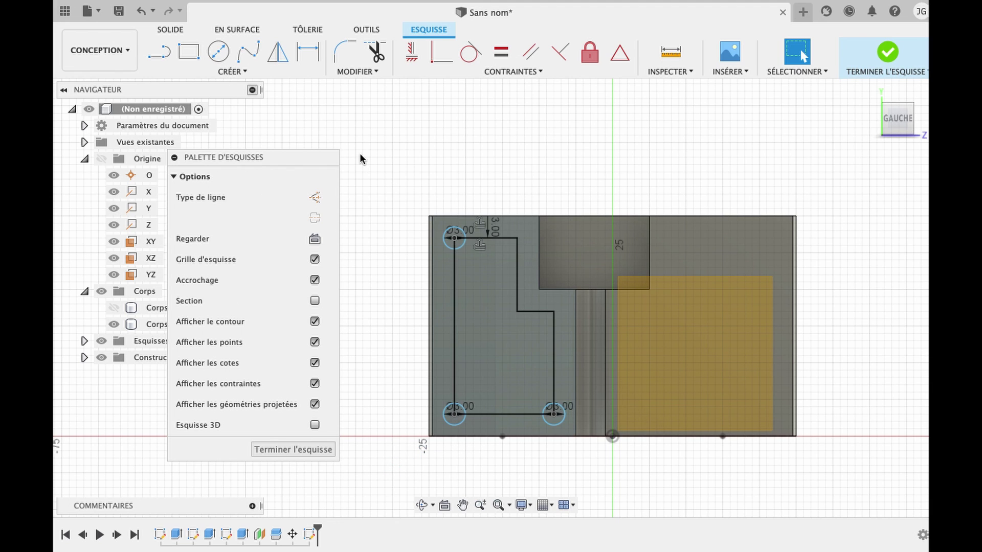
click(218, 51)
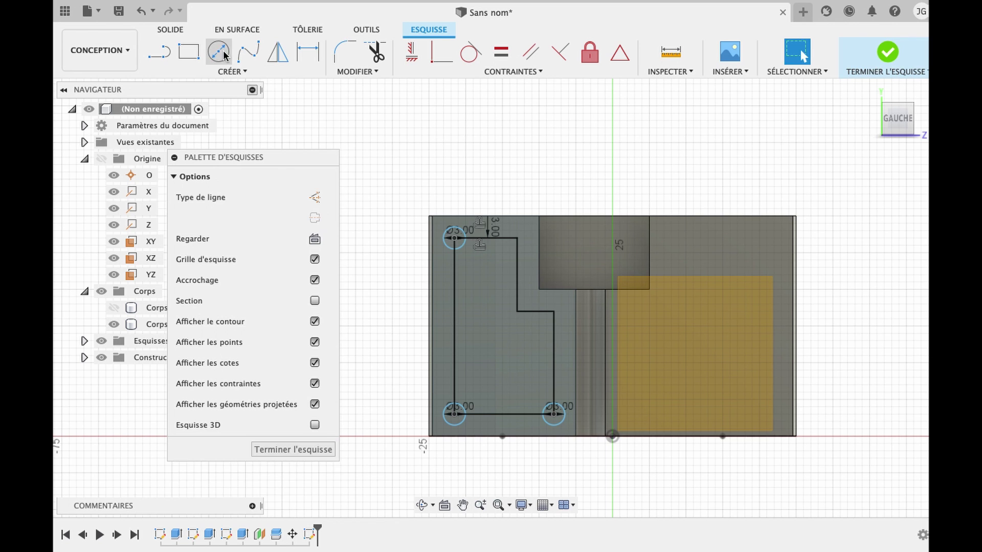
click(517, 312)
text(3)
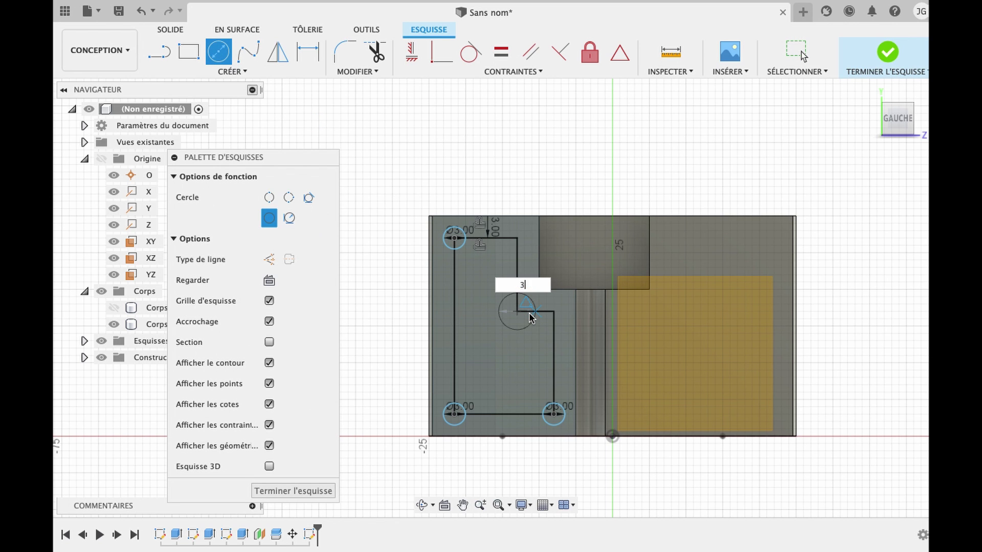
key(Return)
key(Escape)
scroll(529, 317, up, 2)
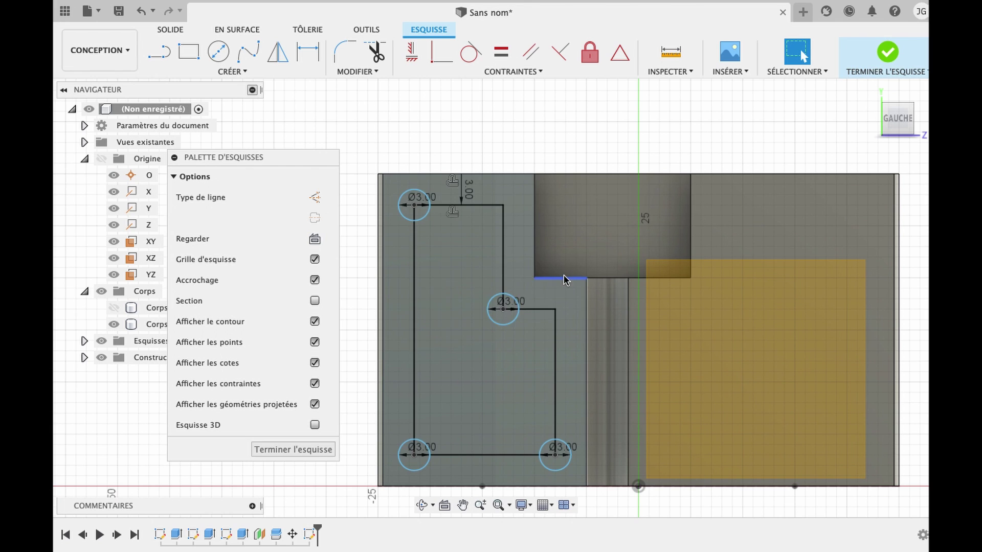
click(415, 463)
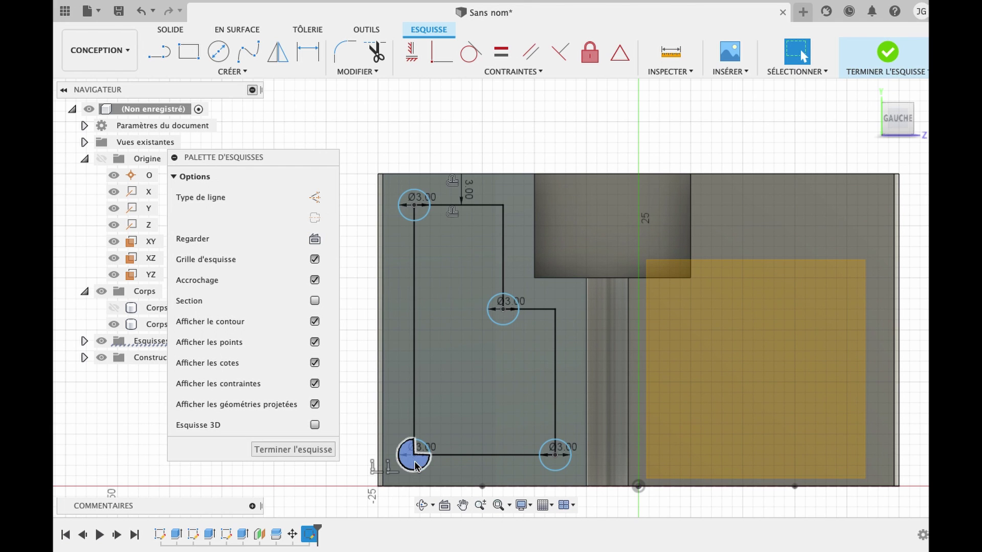
key(Escape)
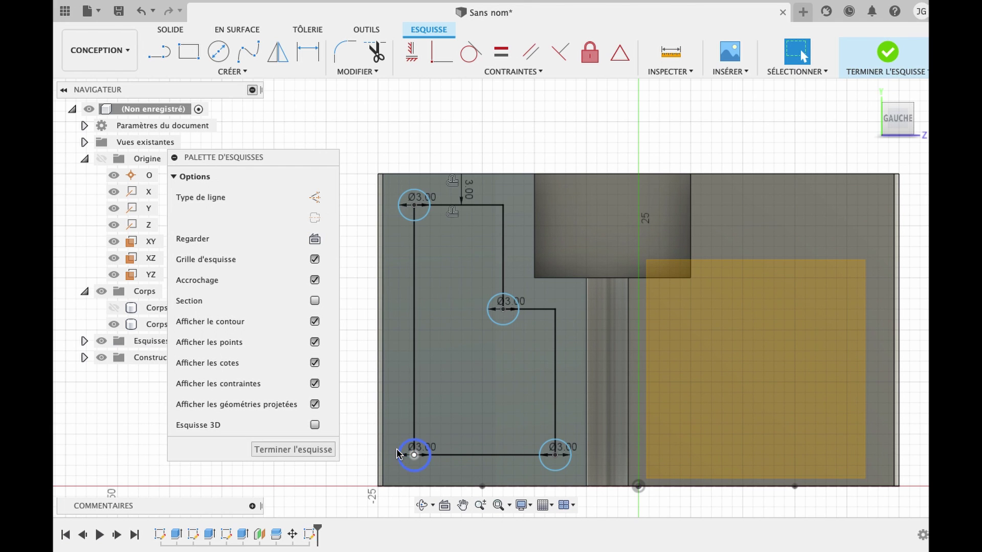
Step: Trim part of the offset outline near the bottom-left circle
key(t)
click(414, 449)
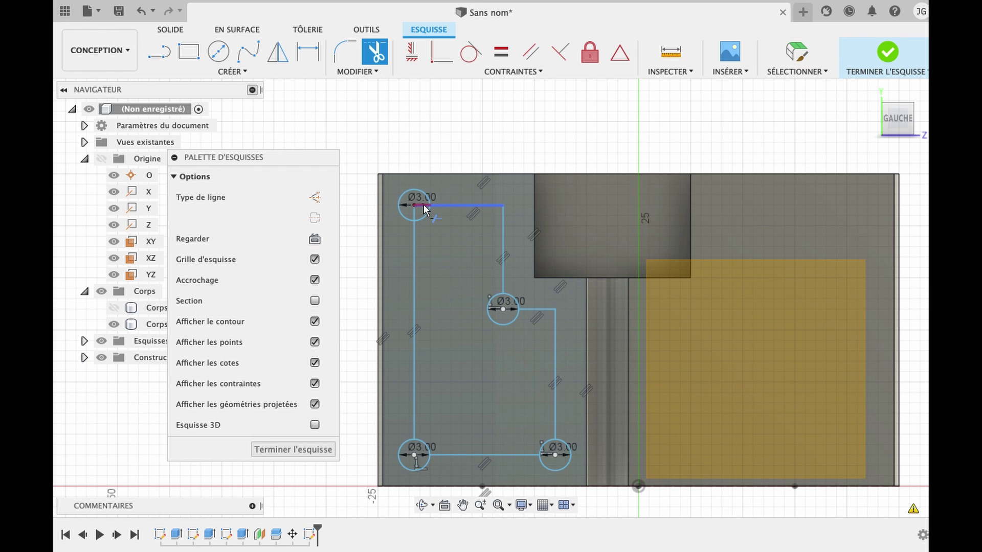
key(Escape)
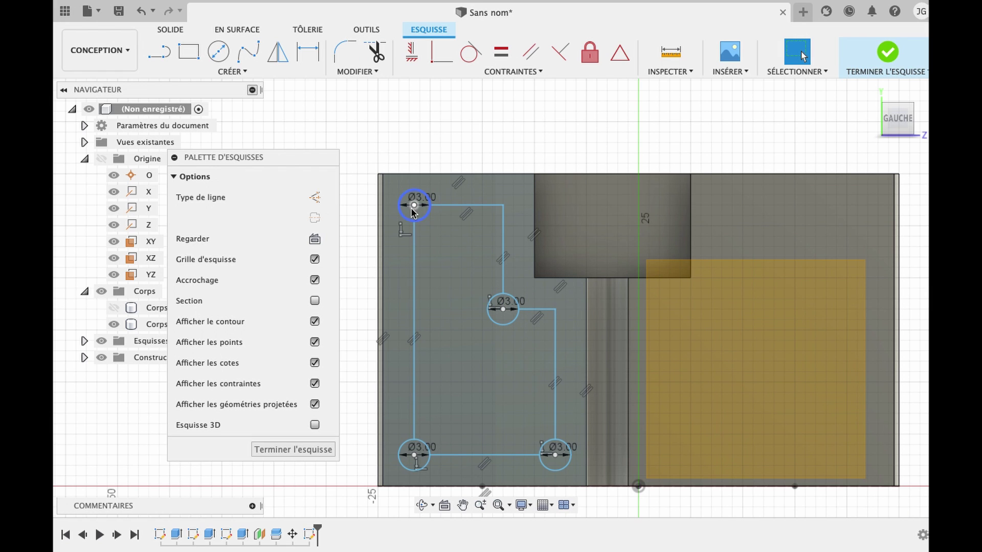
Step: Extrude the four Ø3 mm circles 3 mm into pins
click(409, 211)
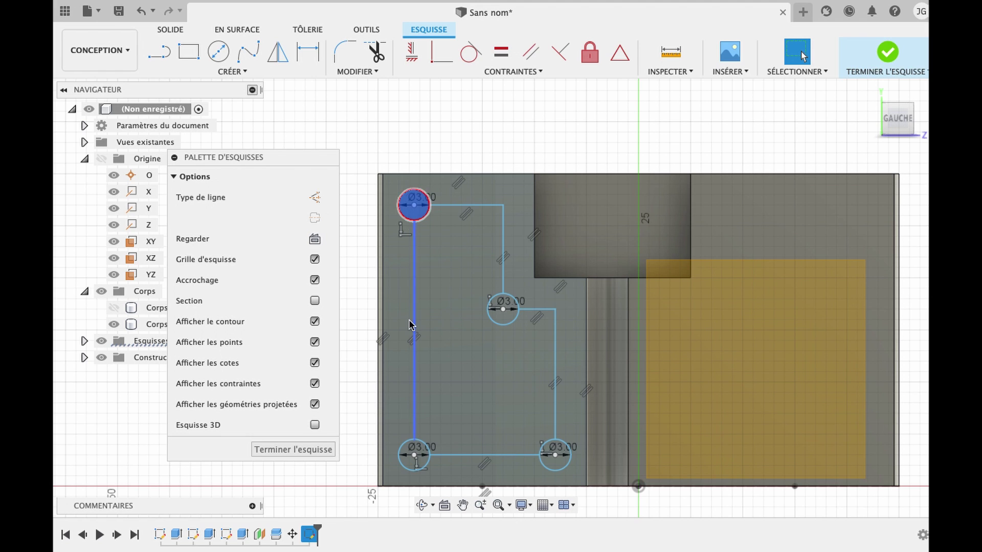
click(407, 466)
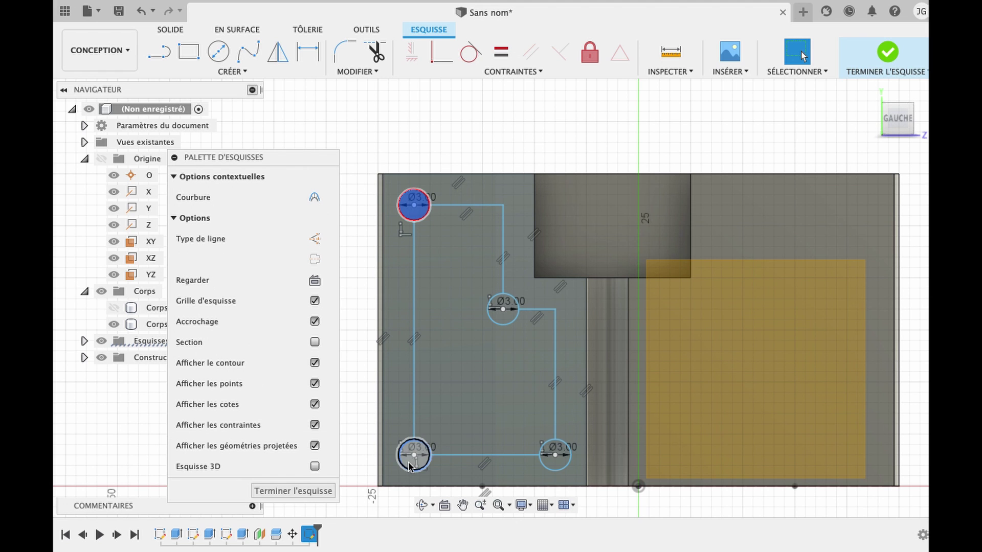
click(552, 463)
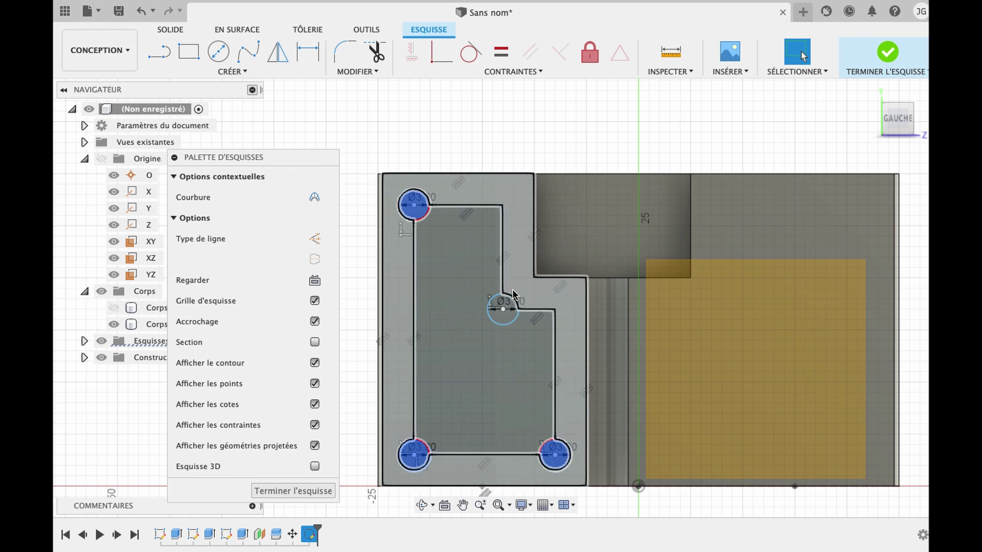
click(504, 318)
key(e)
text(3)
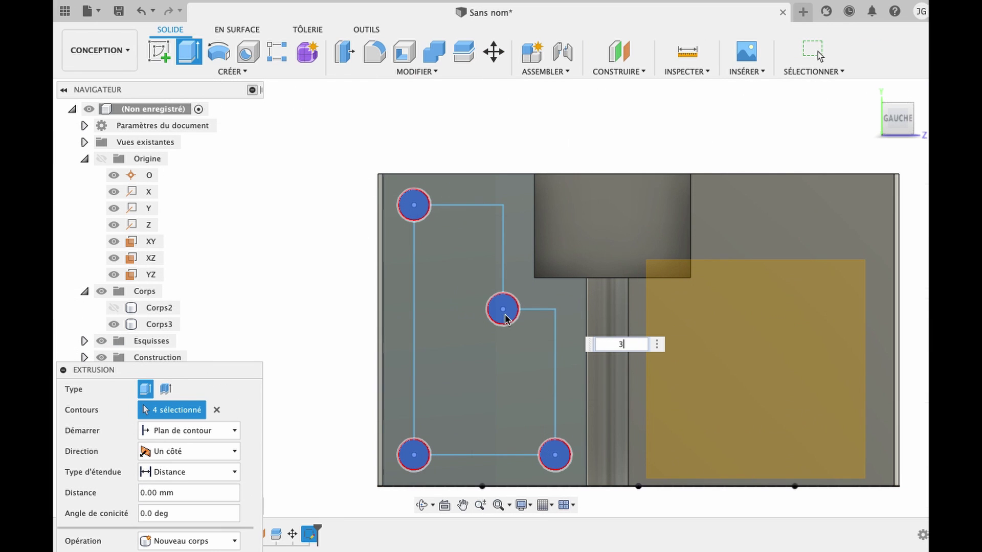
key(Return)
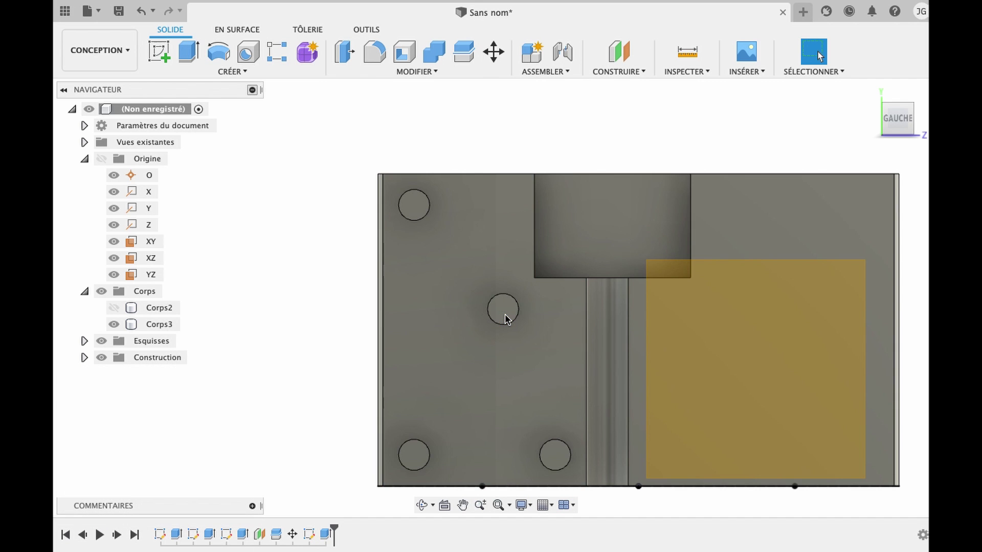
Step: Orbit and fit the view to inspect the new pins on Corps3
click(433, 505)
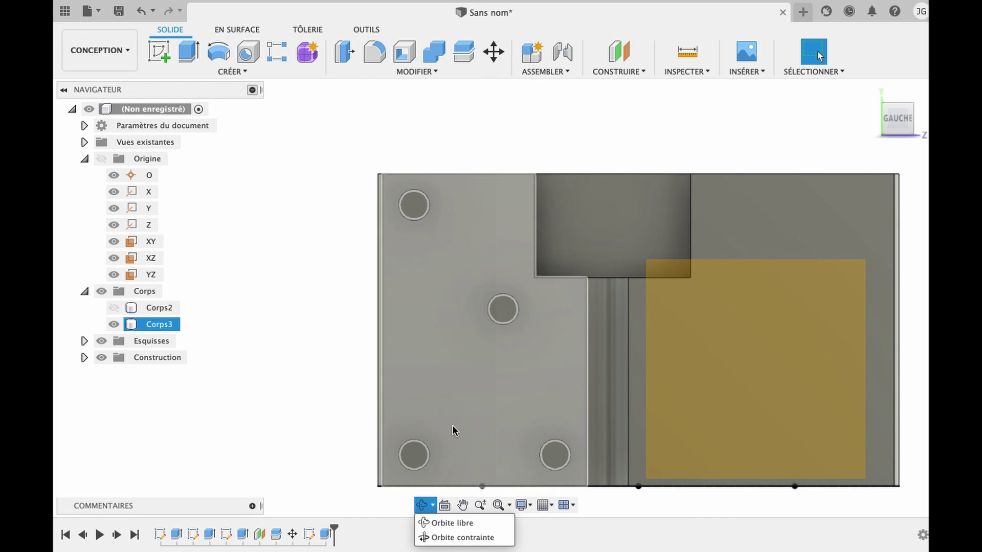
click(450, 522)
drag(456, 434, 466, 358)
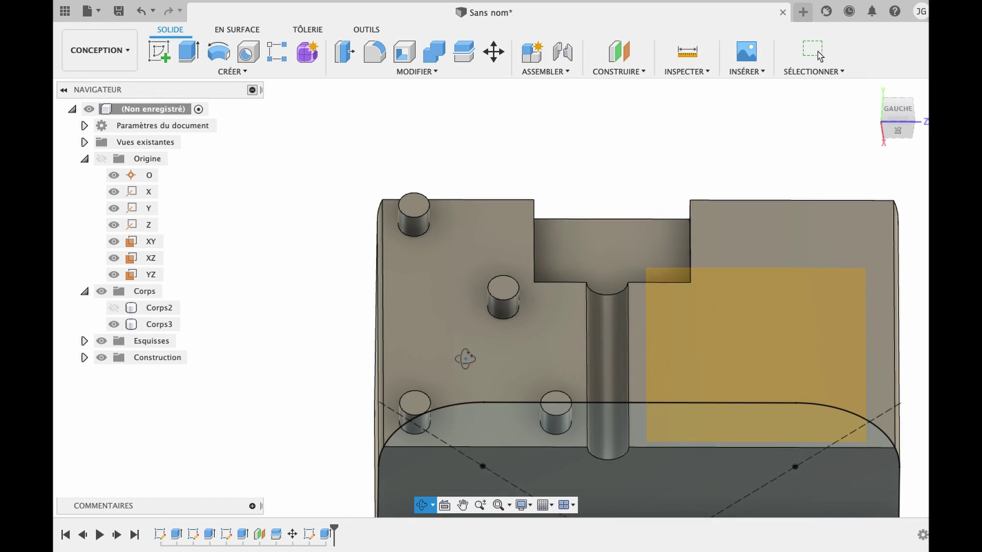
key(Escape)
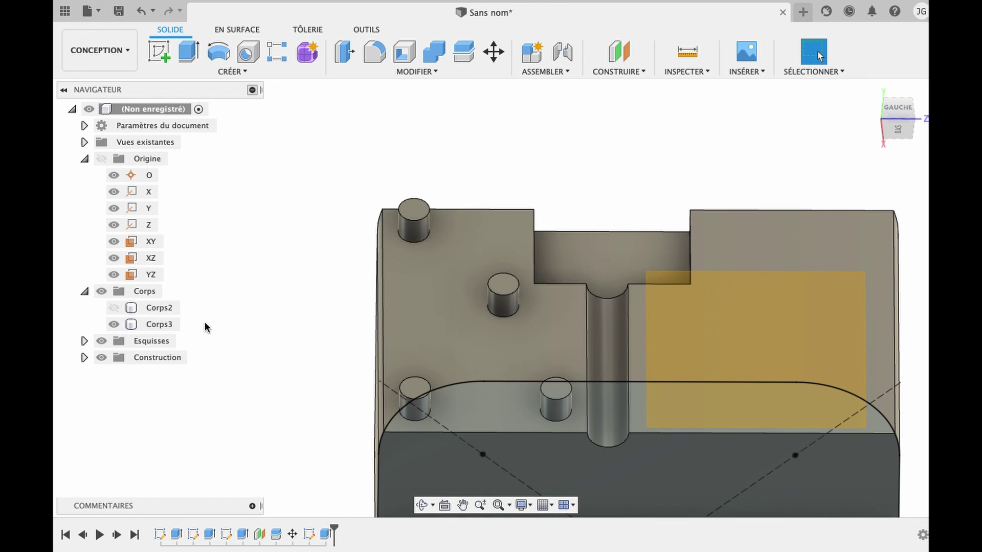
key(F6)
click(422, 505)
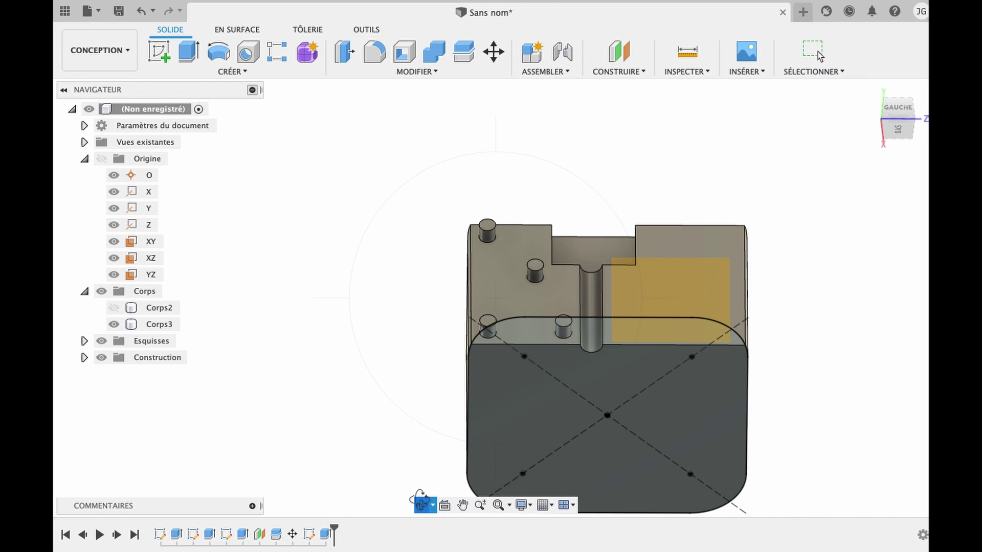
mouse_move(533, 341)
mouse_down()
mouse_move(547, 342)
mouse_move(512, 331)
mouse_up()
key(Escape)
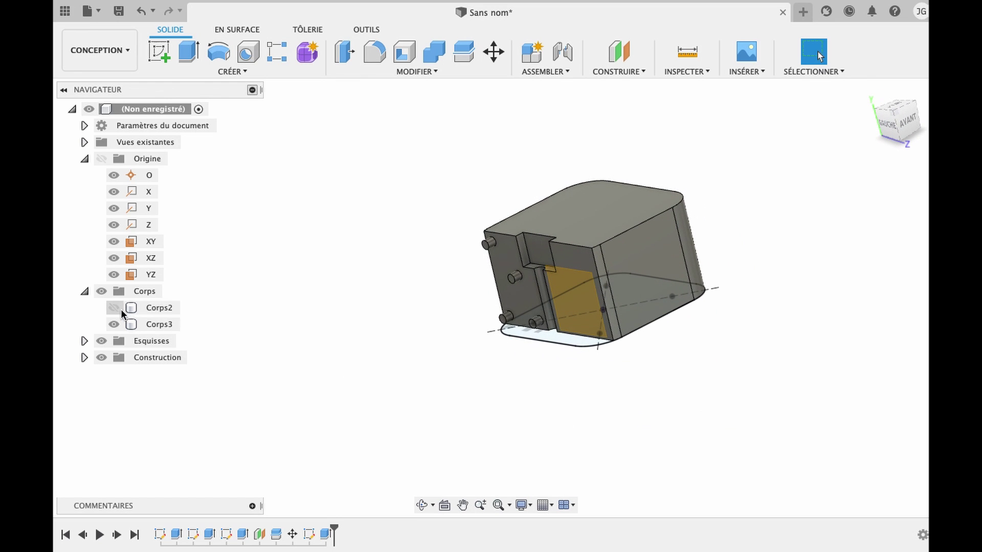
Step: Show Corps2 again and hide the pinned Corps3 body
click(114, 308)
click(422, 506)
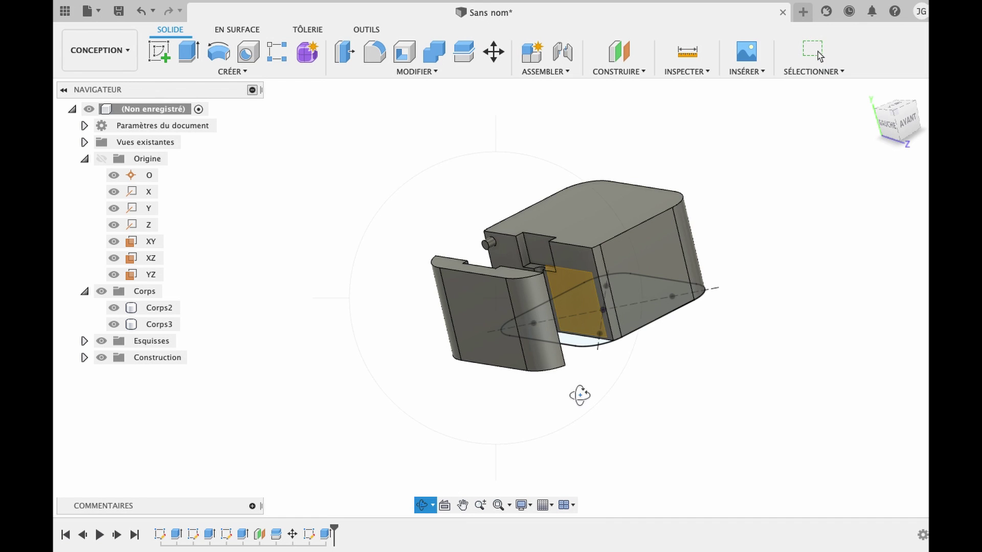
mouse_move(578, 395)
mouse_down()
mouse_move(488, 410)
mouse_move(505, 410)
mouse_up()
key(Escape)
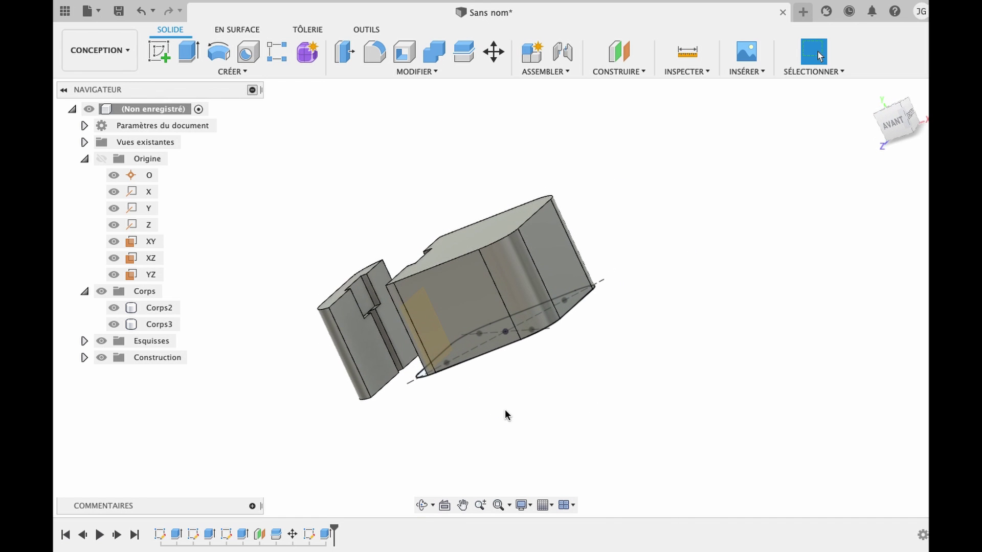
click(114, 324)
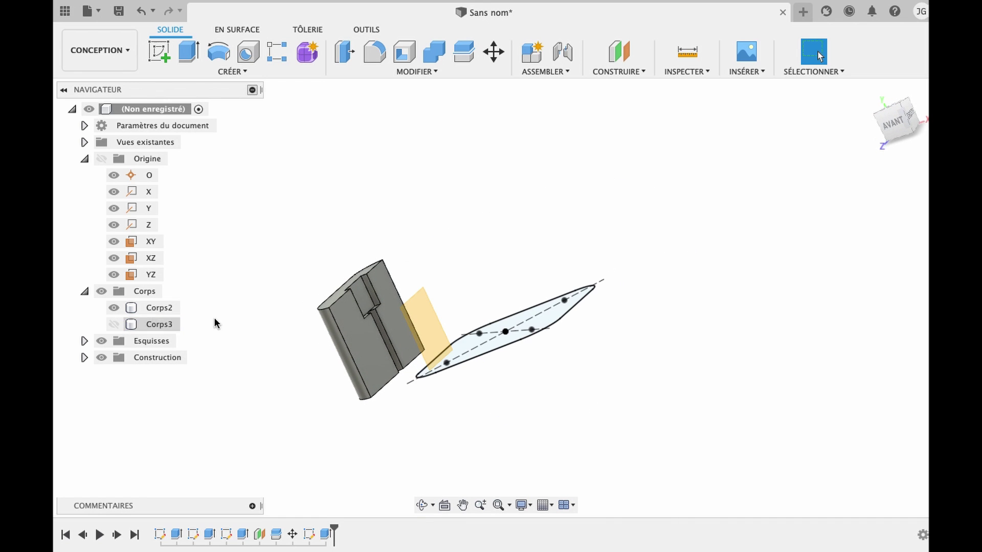
click(388, 297)
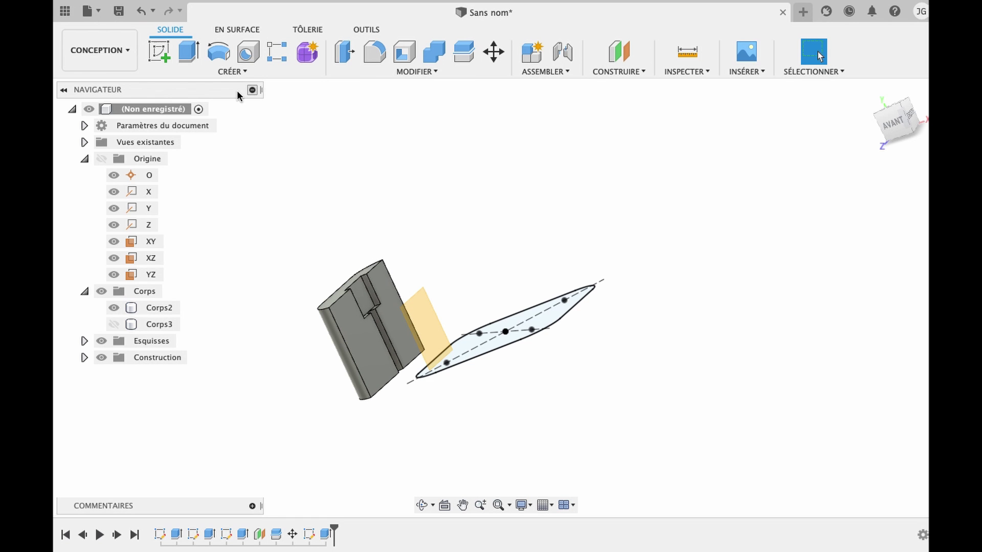
click(158, 50)
Step: Sketch on Corps2's flat face and offset its outline 3 mm inward
click(388, 303)
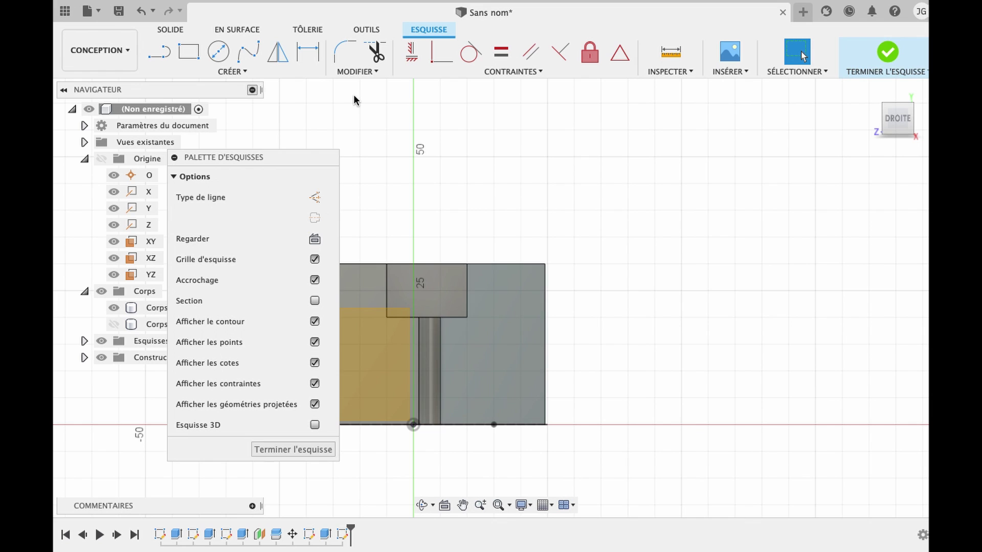
click(353, 74)
click(467, 289)
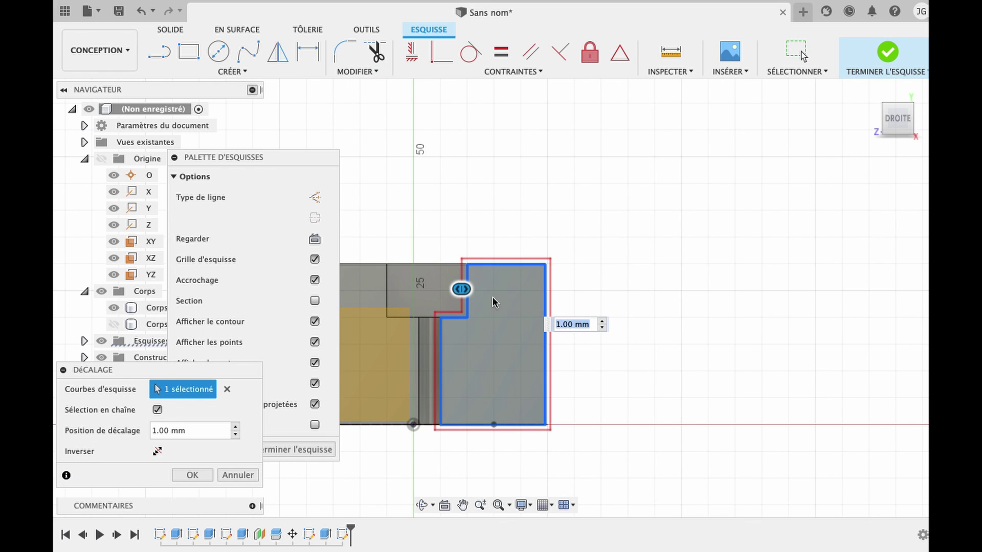
text(-3)
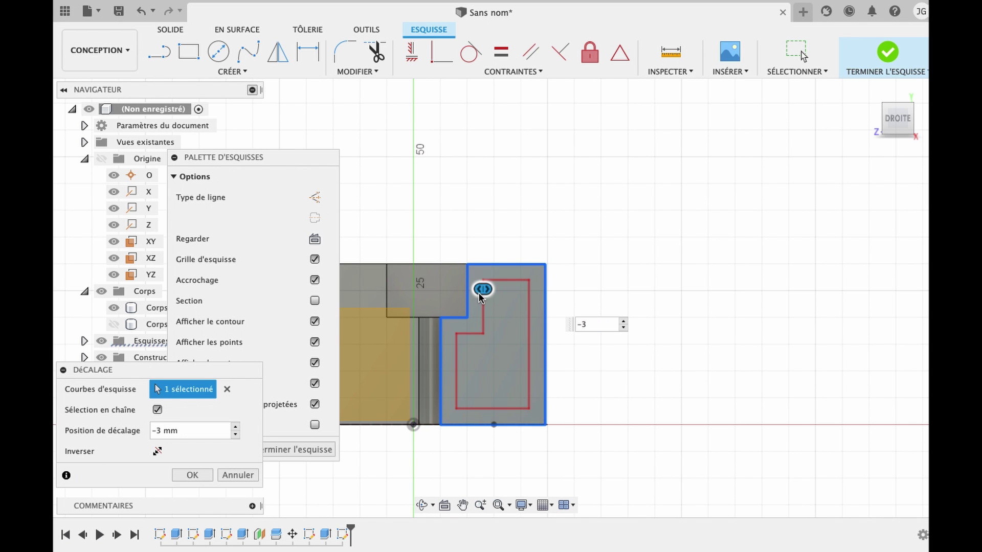
key(Return)
scroll(479, 293, up, 3)
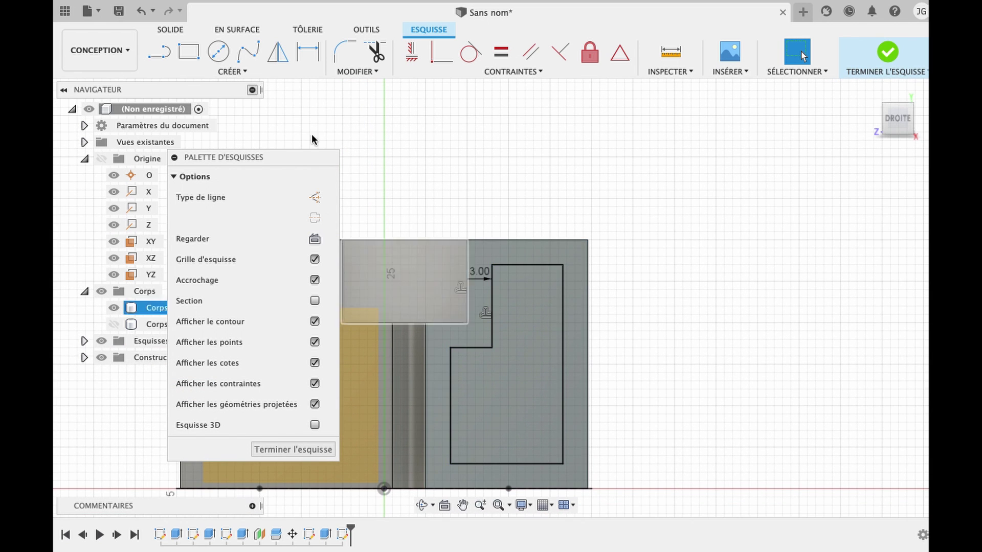
Step: Draw Ø3.30 mm circles at the offset outline's top-left and top-right corners
key(c)
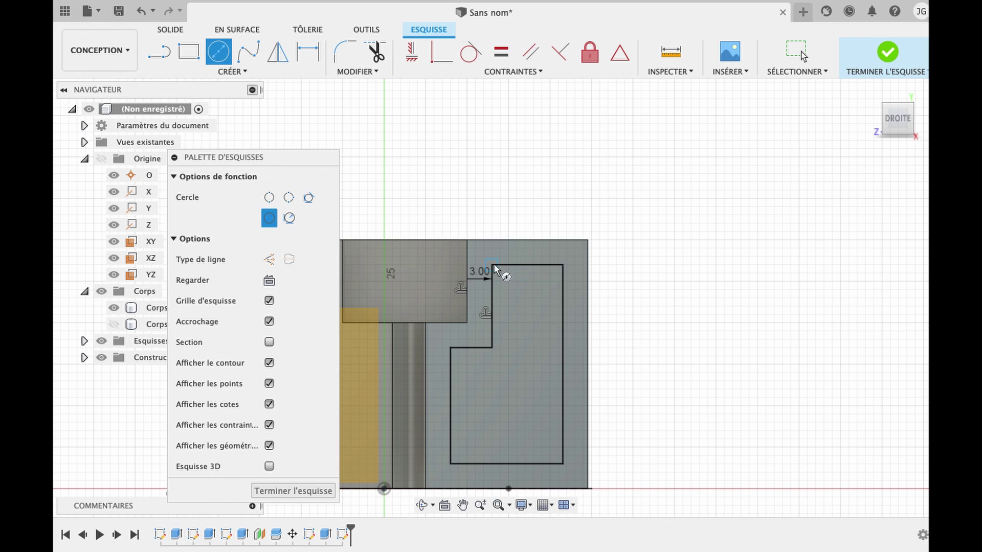
click(493, 264)
text(3)
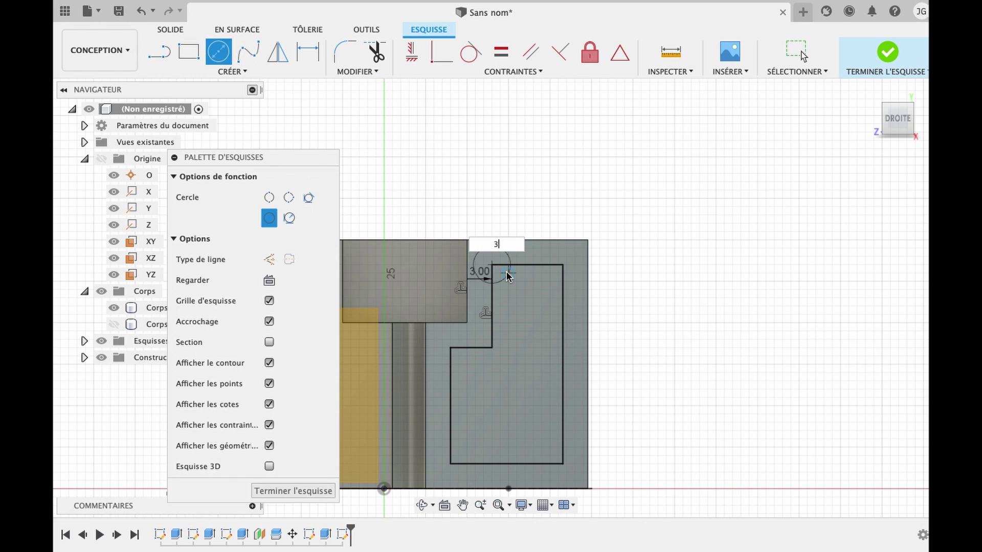
text(.)
text(3)
key(Return)
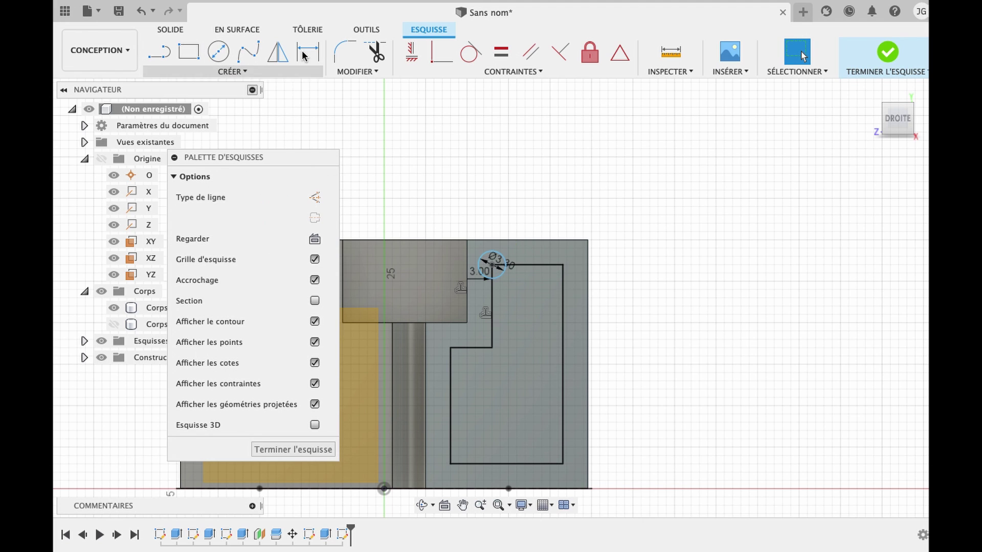
click(563, 265)
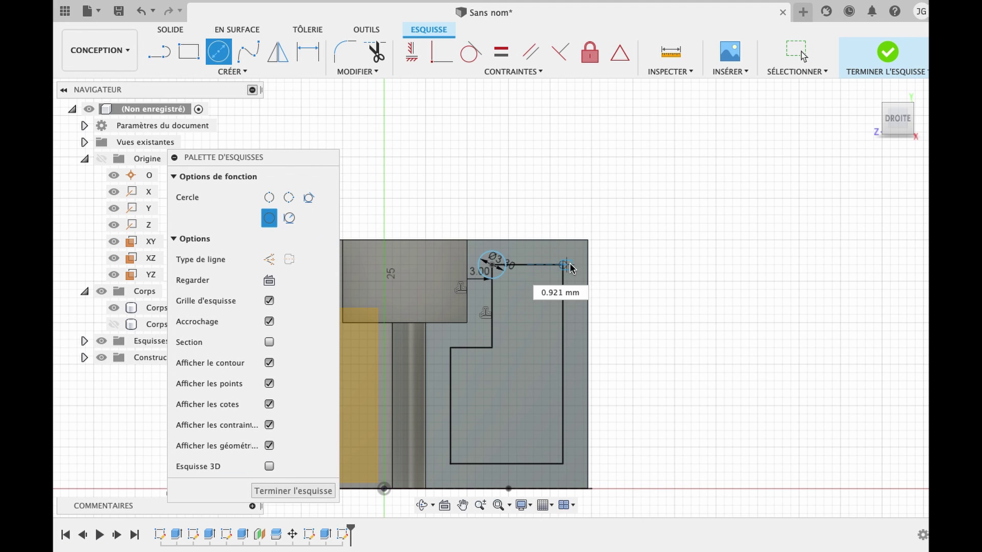
text(3,)
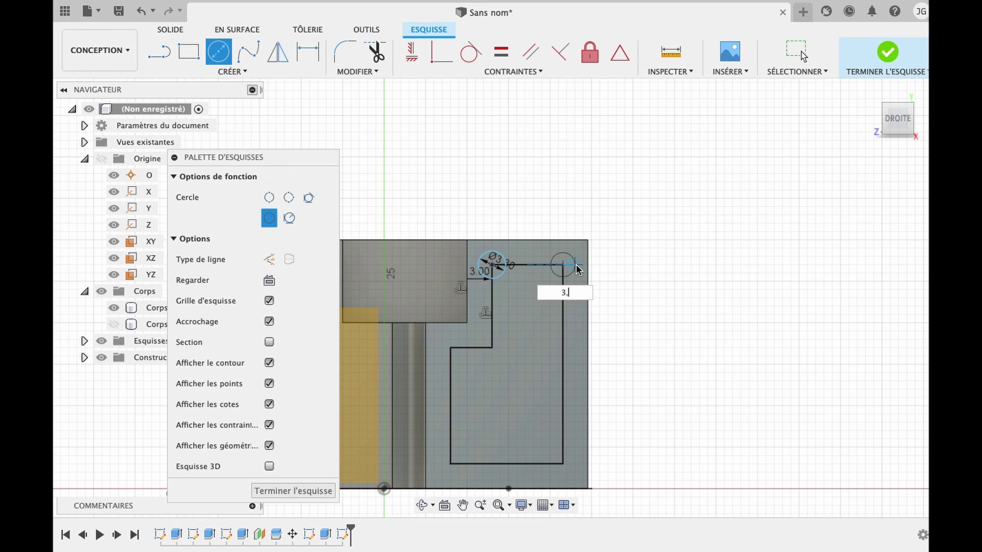
text(4)
key(Tab)
text(3)
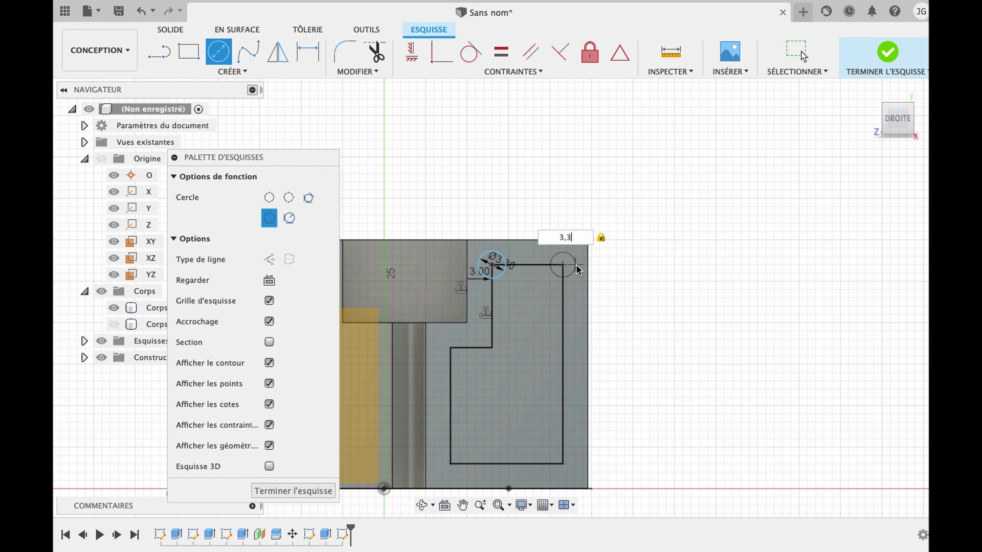
key(Return)
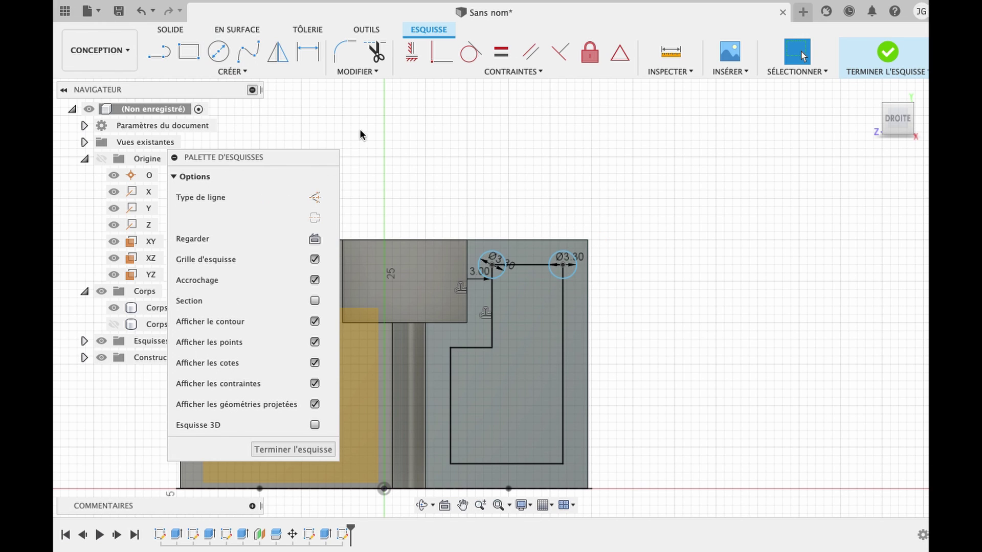
Step: Add Ø3.30 mm circles at the bottom-left, bottom-right and inner corners
click(450, 464)
text(3,3)
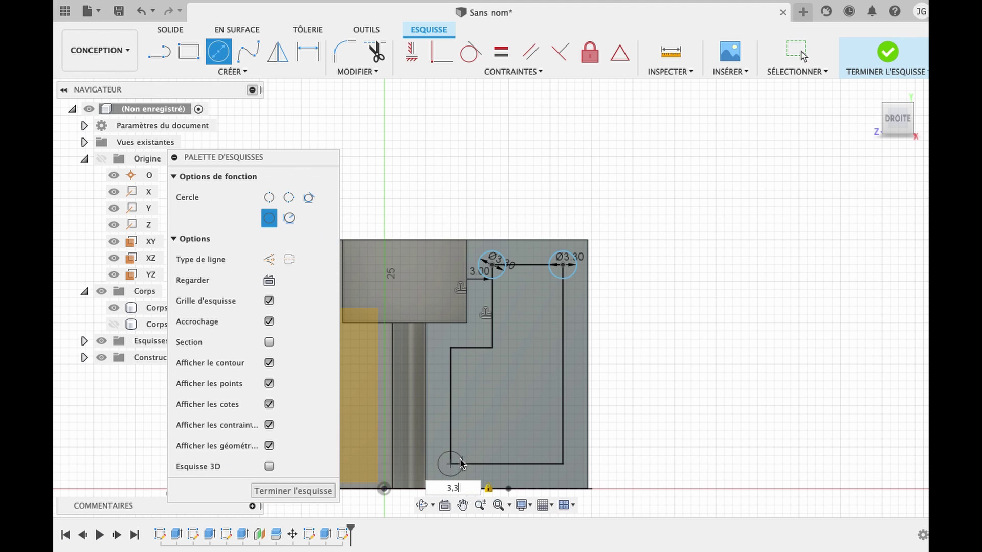
key(Return)
key(Escape)
click(218, 51)
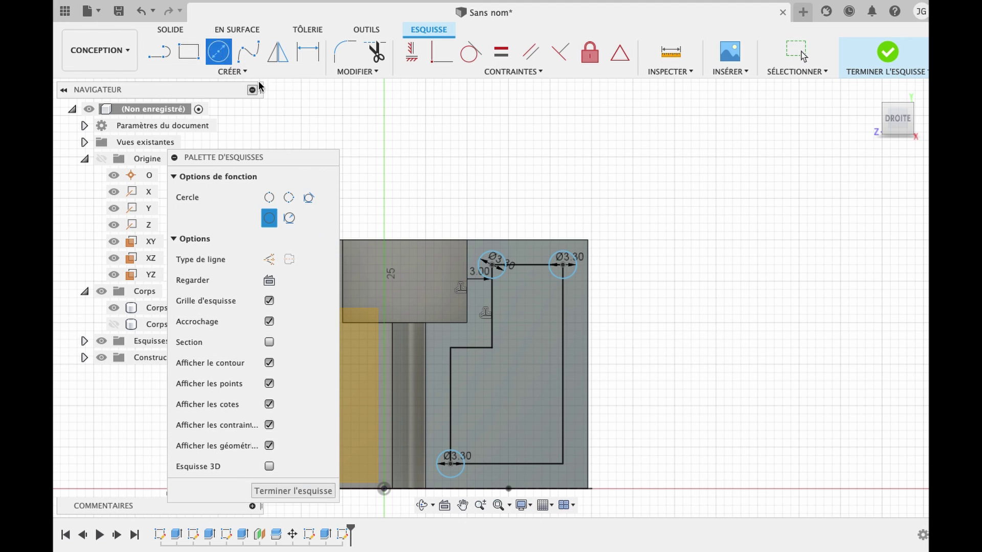
click(563, 464)
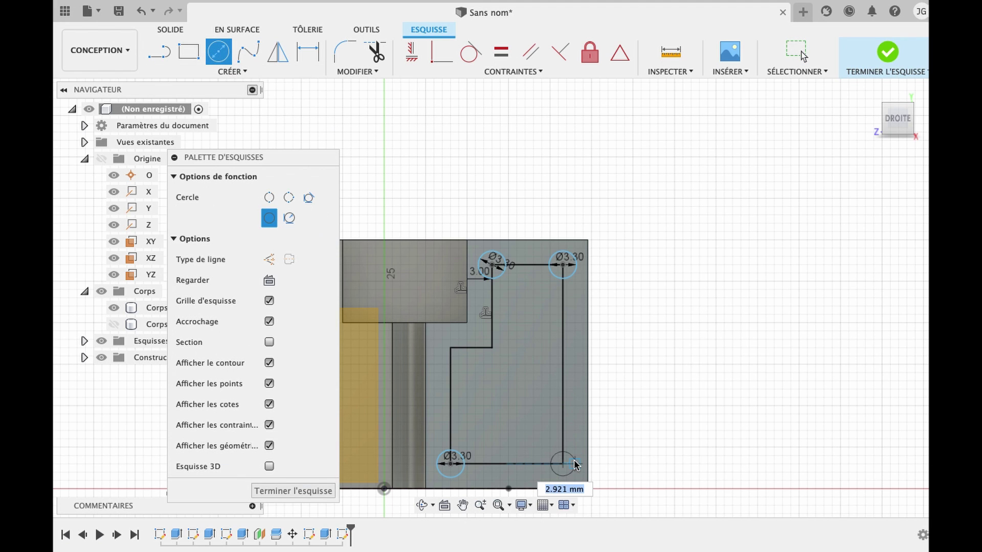
text(3.)
text(3,)
key(Return)
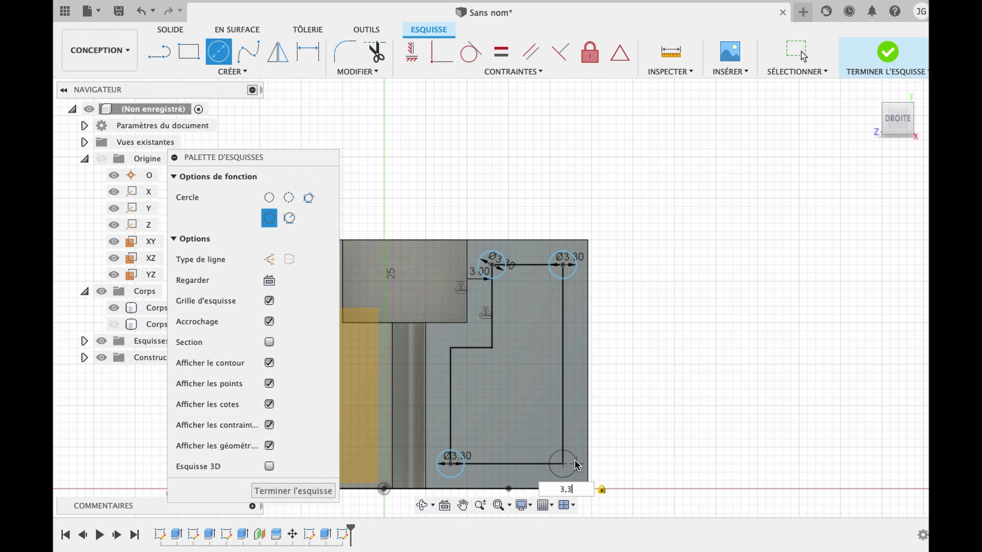
key(Escape)
click(228, 49)
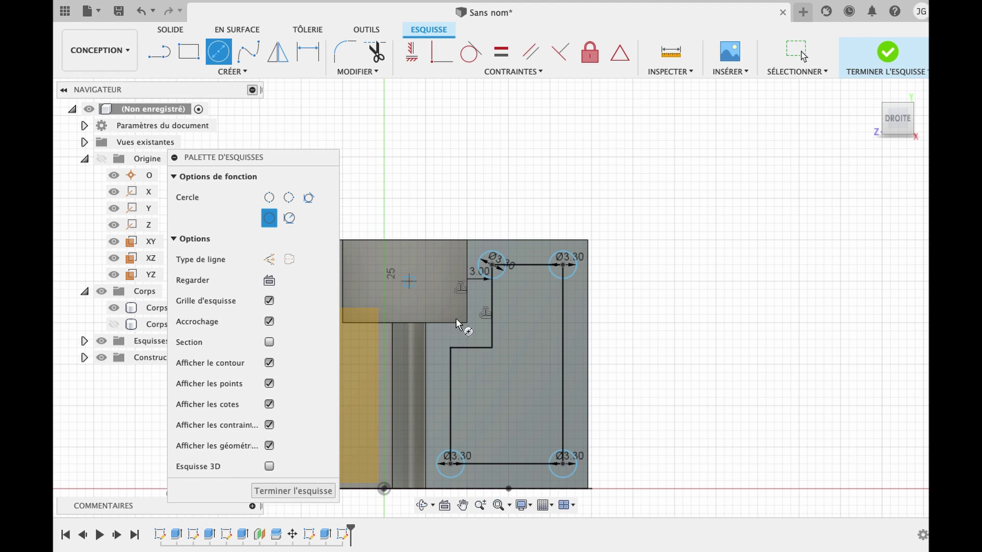
click(491, 348)
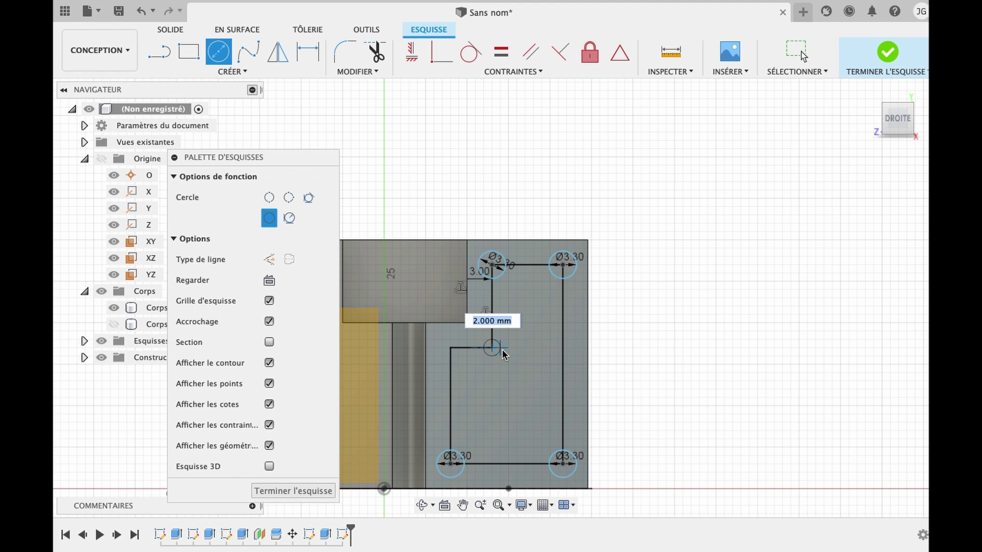
text(3,3)
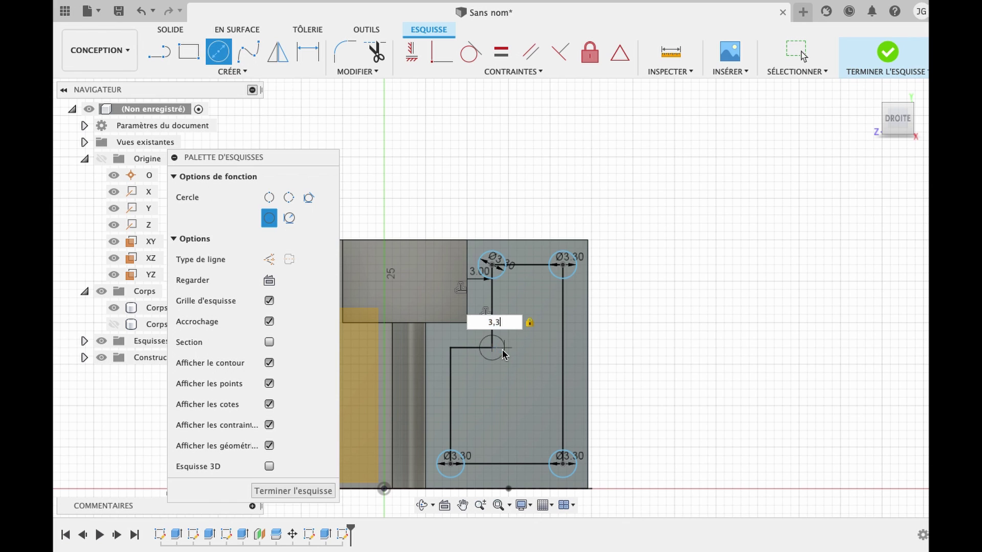
key(Return)
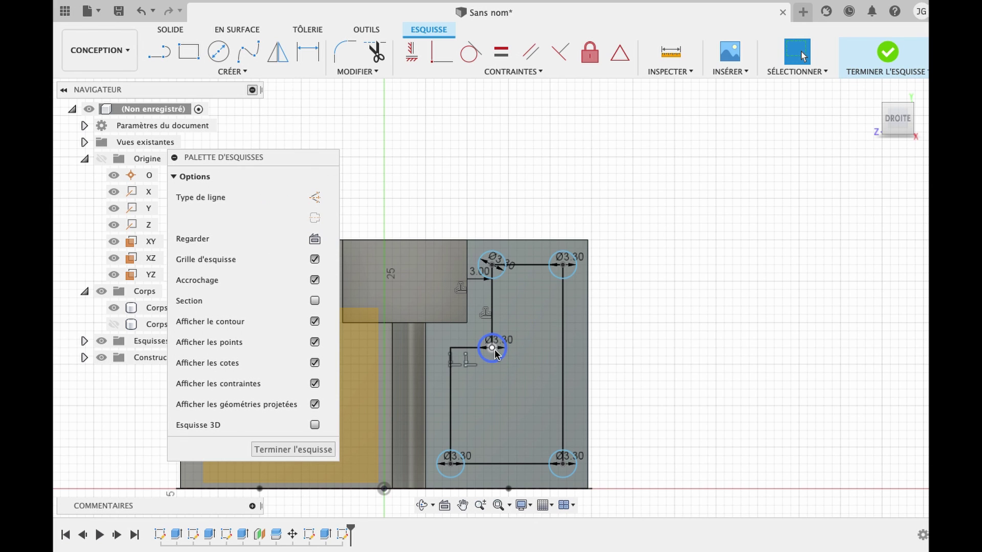
Step: Trim away the sketch line segments inside each of the five Ø3.30 circles
key(t)
click(494, 350)
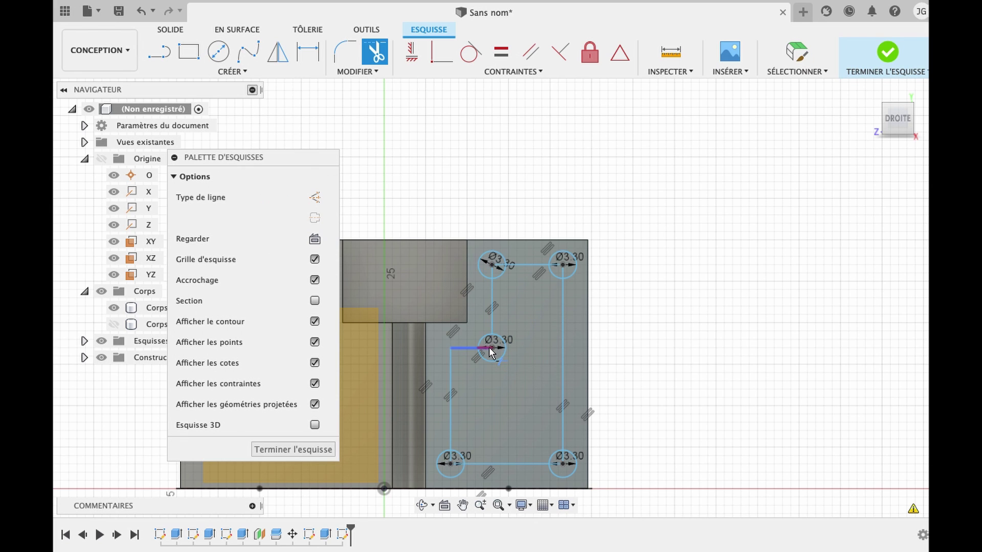
click(490, 352)
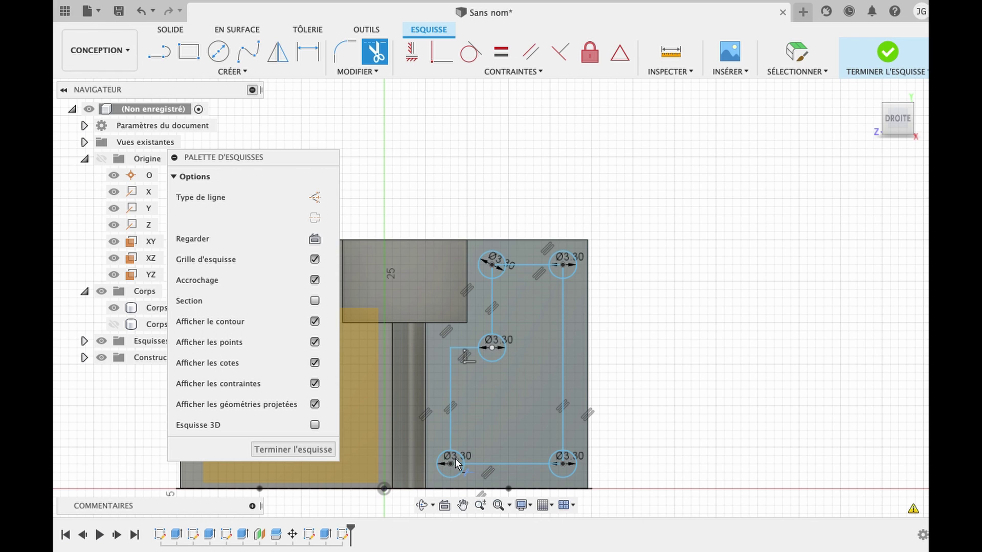
click(557, 466)
click(562, 275)
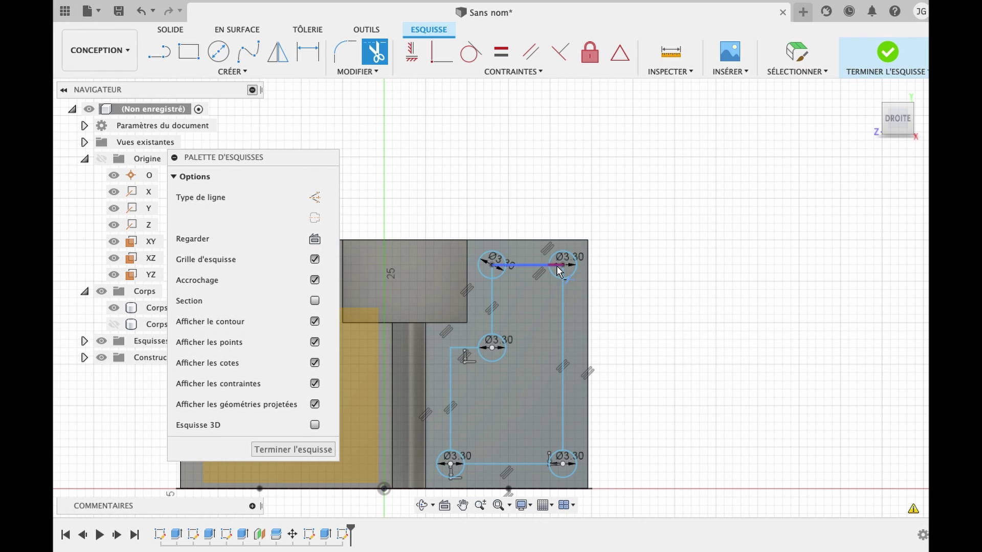
click(496, 267)
click(493, 274)
key(Escape)
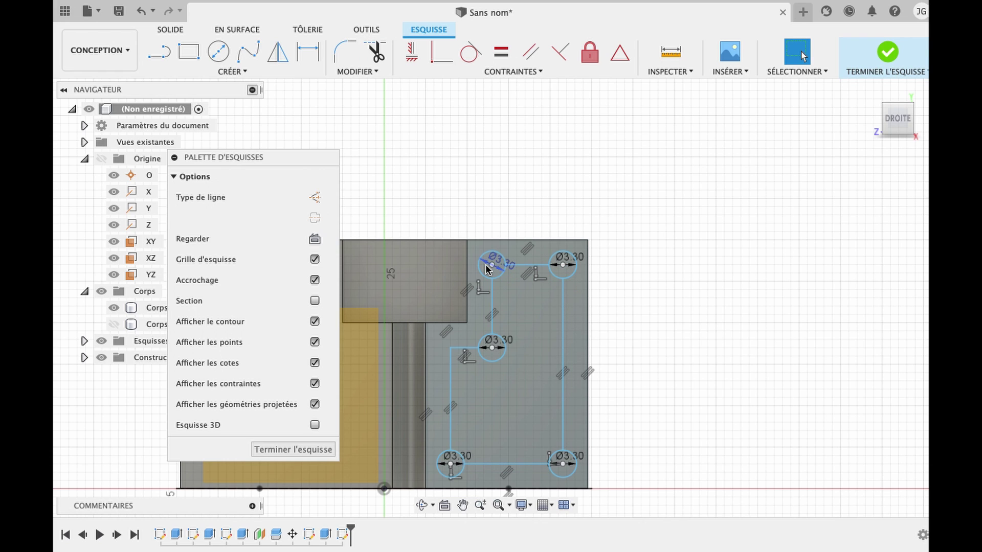
Step: Select the top-left, middle, bottom-left and bottom-right circle profiles together
click(487, 270)
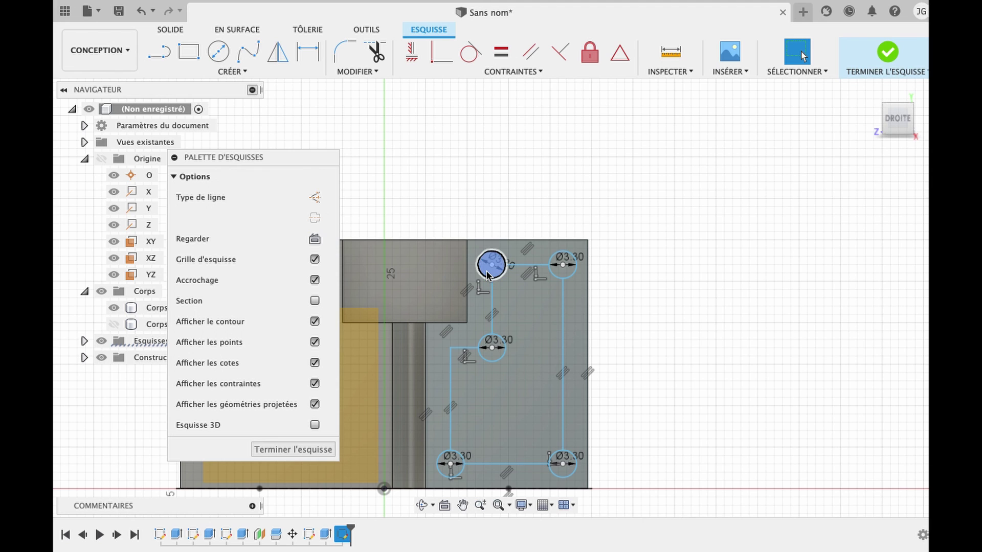
shift+click(492, 347)
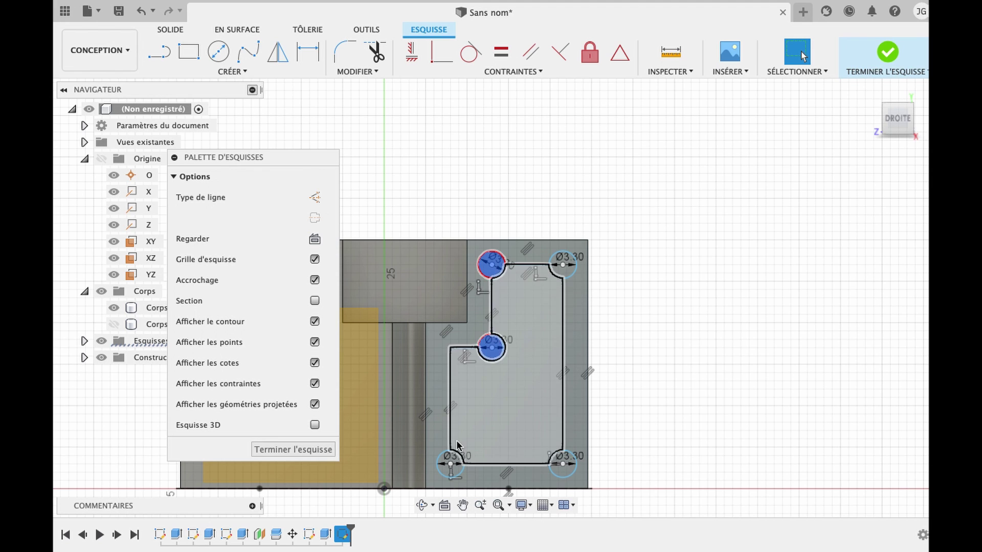
shift+click(454, 470)
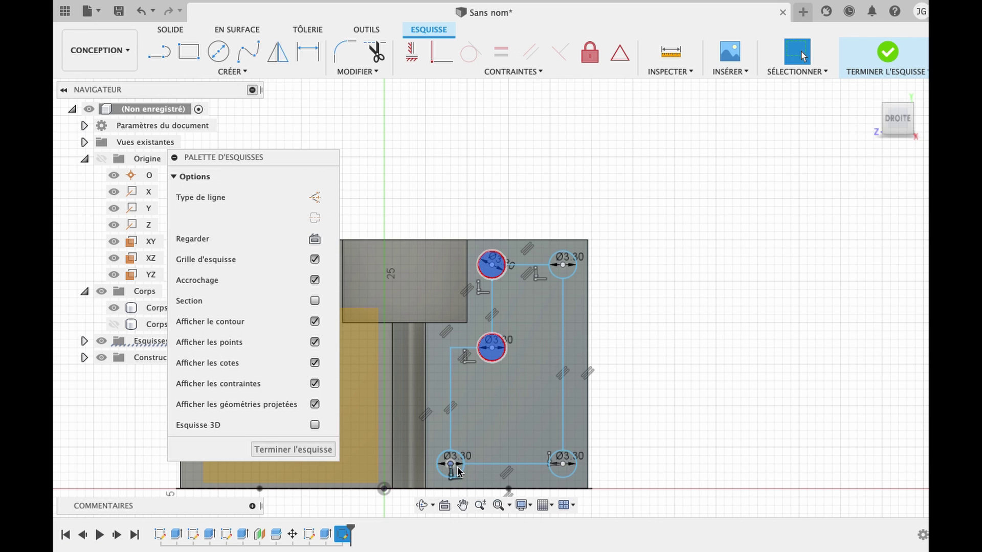
shift+click(458, 471)
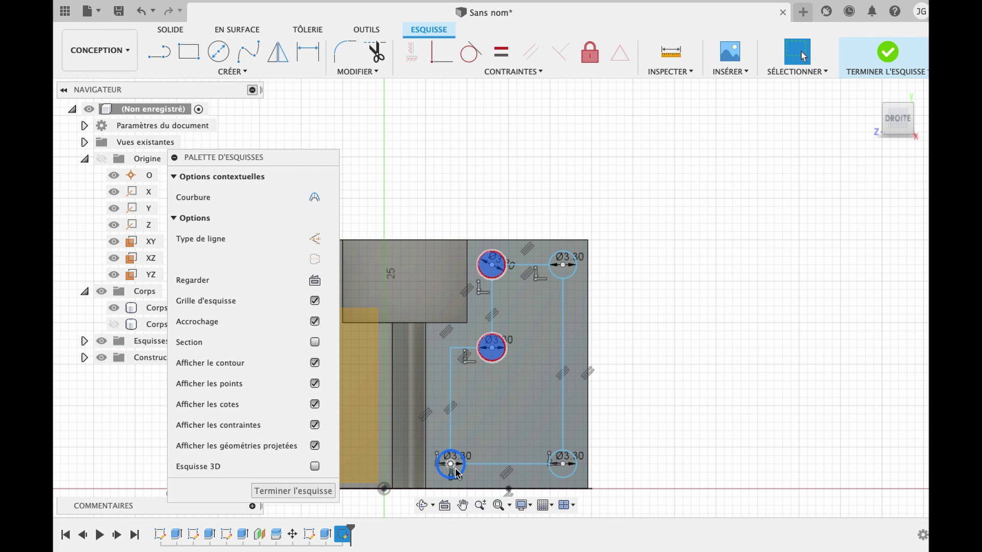
scroll(455, 473, up, 2)
scroll(455, 471, down, 3)
scroll(539, 337, up, 1)
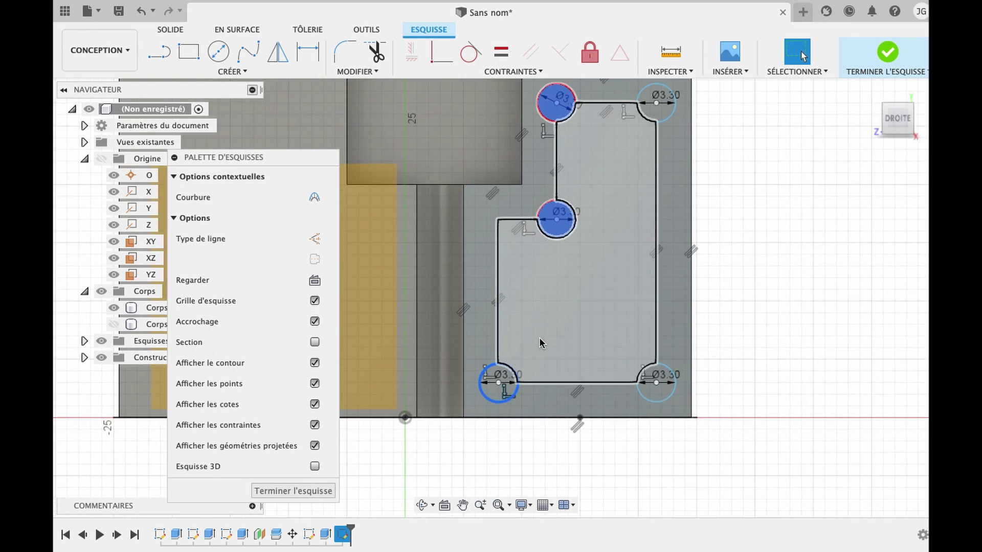
shift+click(518, 377)
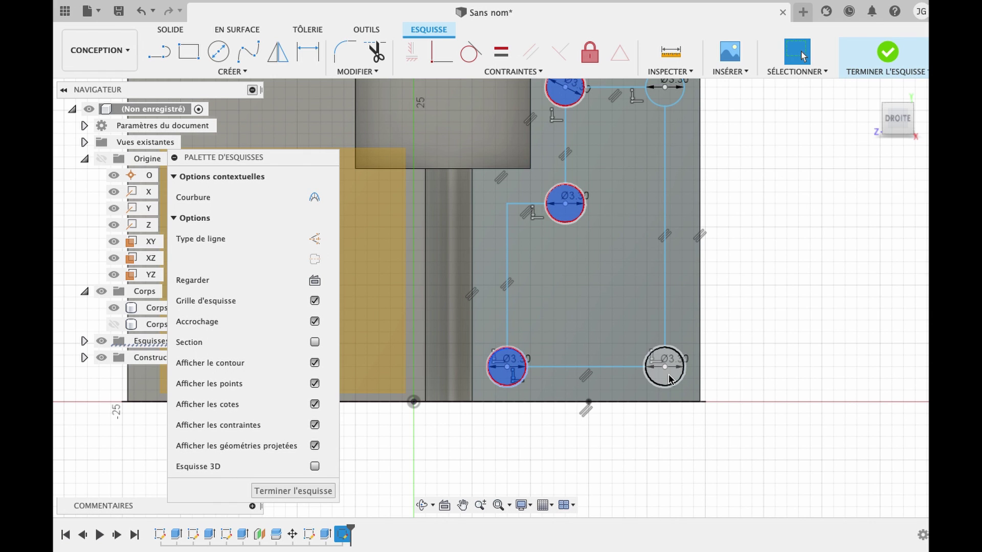
shift+click(665, 364)
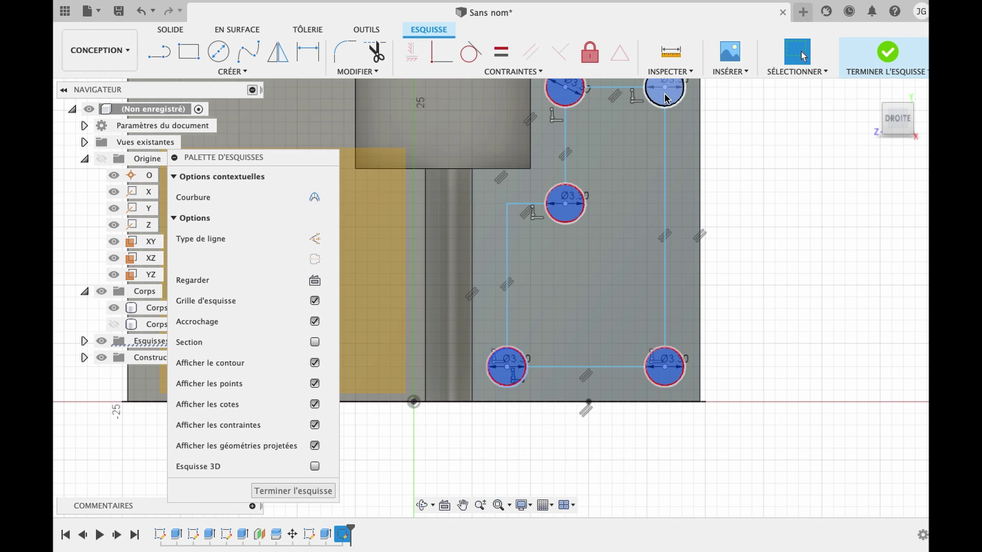
Step: Add the top-right circle, then extrude-cut all five circles 3.3 mm into Corps2
shift+click(665, 97)
key(e)
text(-3)
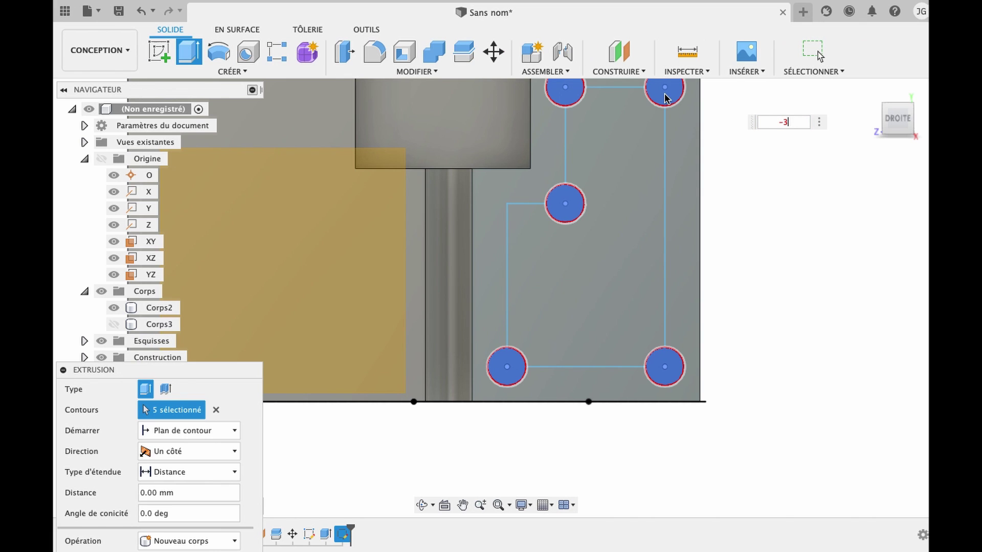
text(,3)
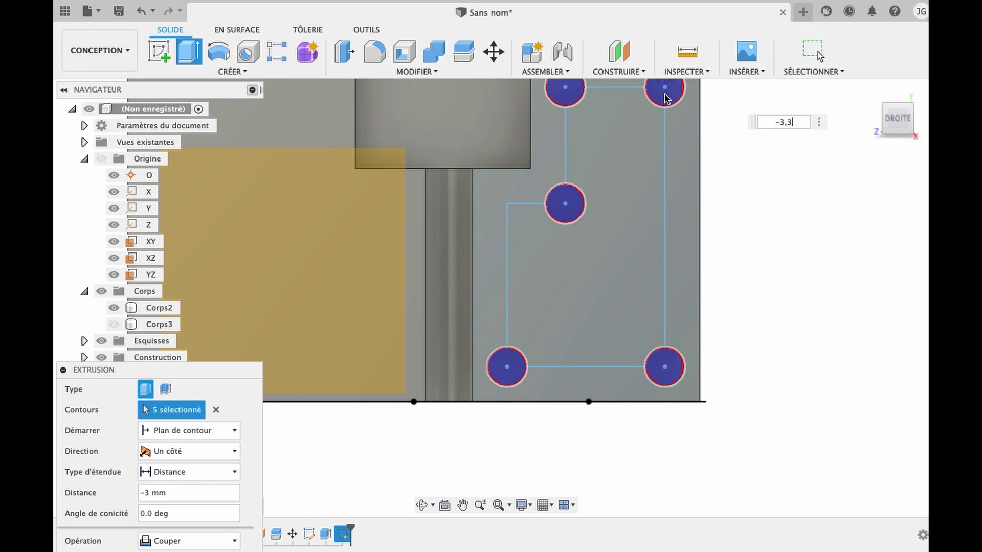
key(Return)
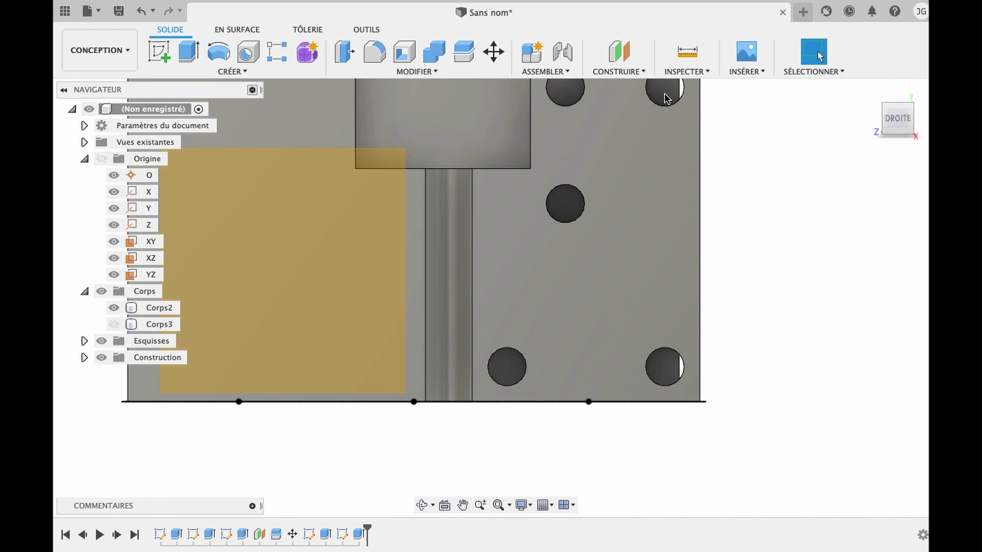
Step: Edit the hole-cut extrusion so its depth becomes -2.5 mm
click(429, 504)
mouse_move(701, 280)
mouse_down()
mouse_move(581, 309)
mouse_move(673, 307)
mouse_move(686, 291)
mouse_up()
key(Escape)
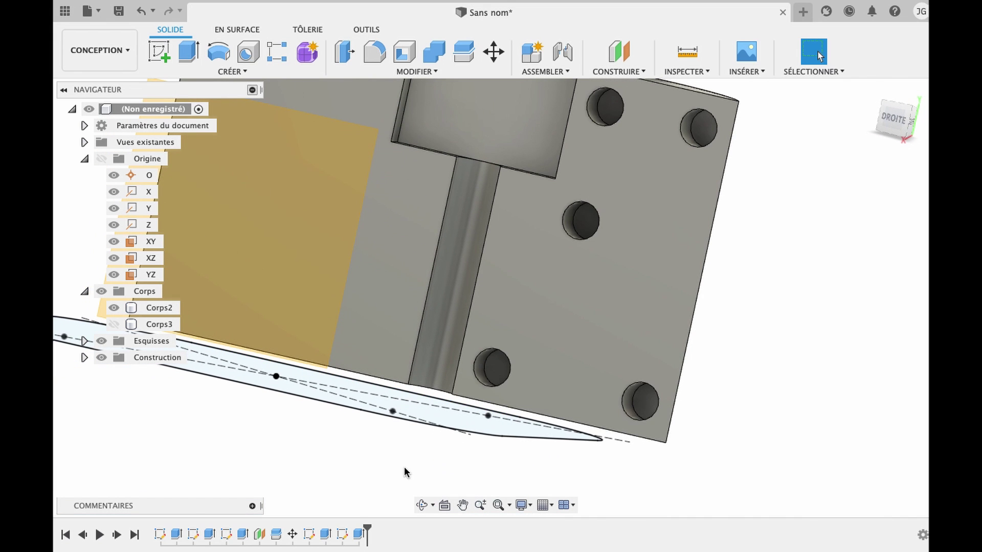
right_click(359, 535)
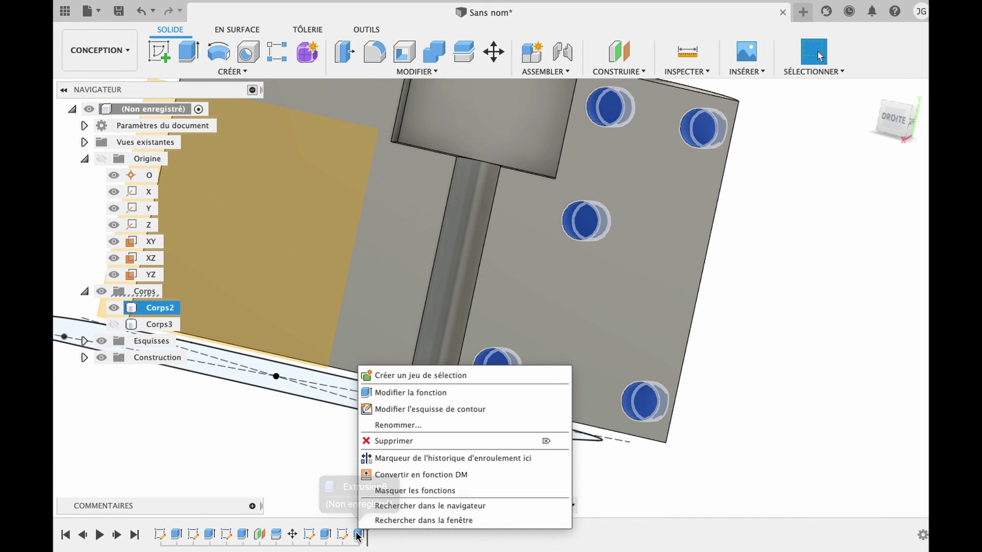
click(417, 392)
text(-)
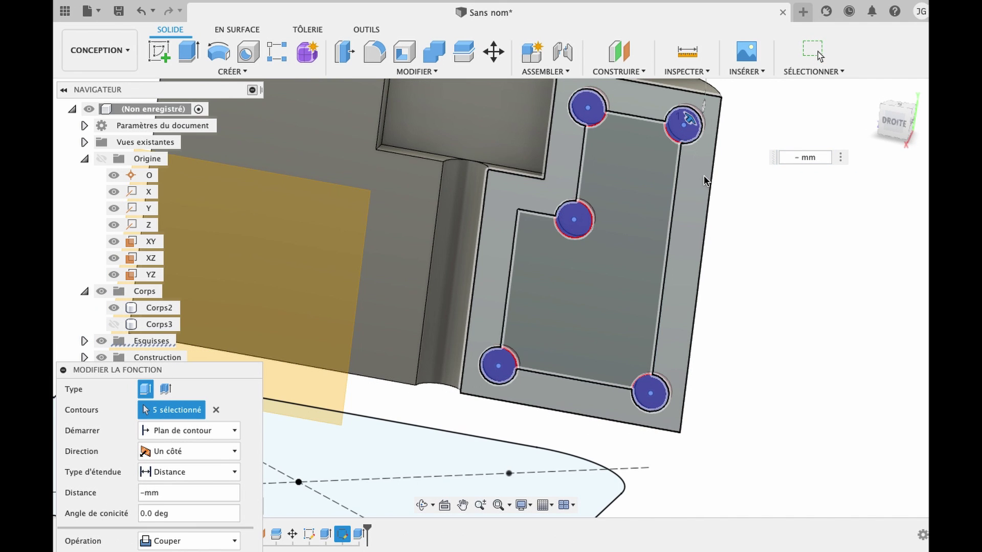
text(é)
key(BackSpace)
text(2.5)
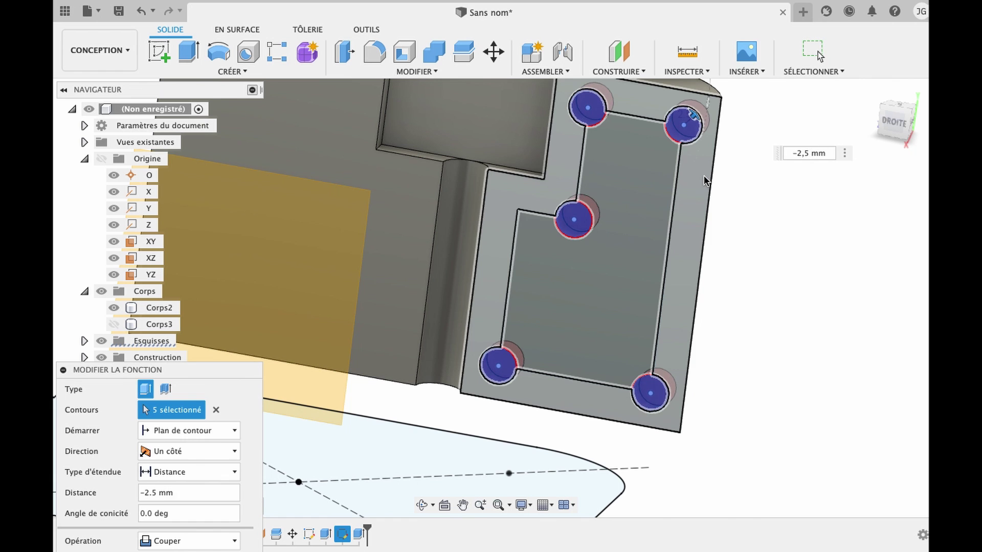
key(Return)
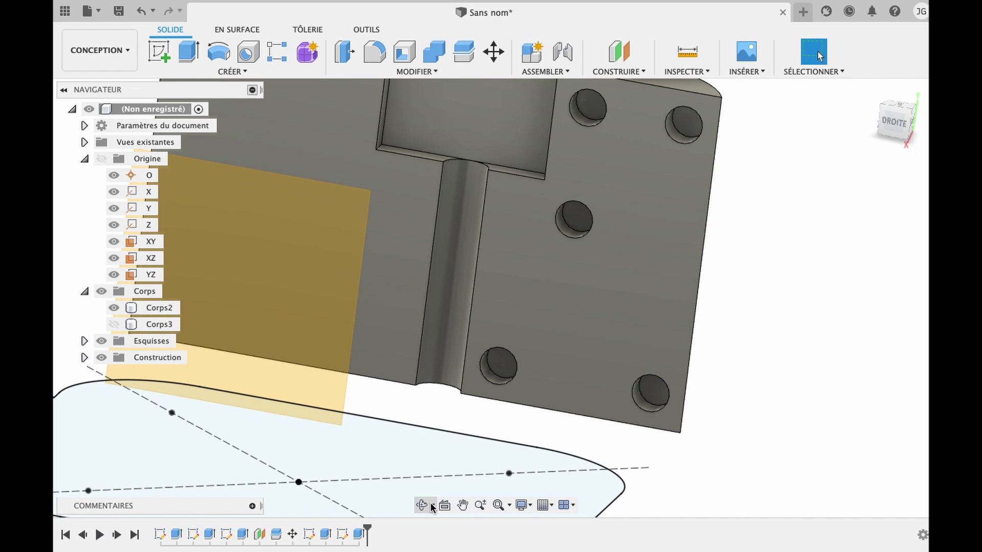
Step: Fit the model in view and make the hidden Corps3 body visible again
click(421, 505)
drag(616, 259, 650, 259)
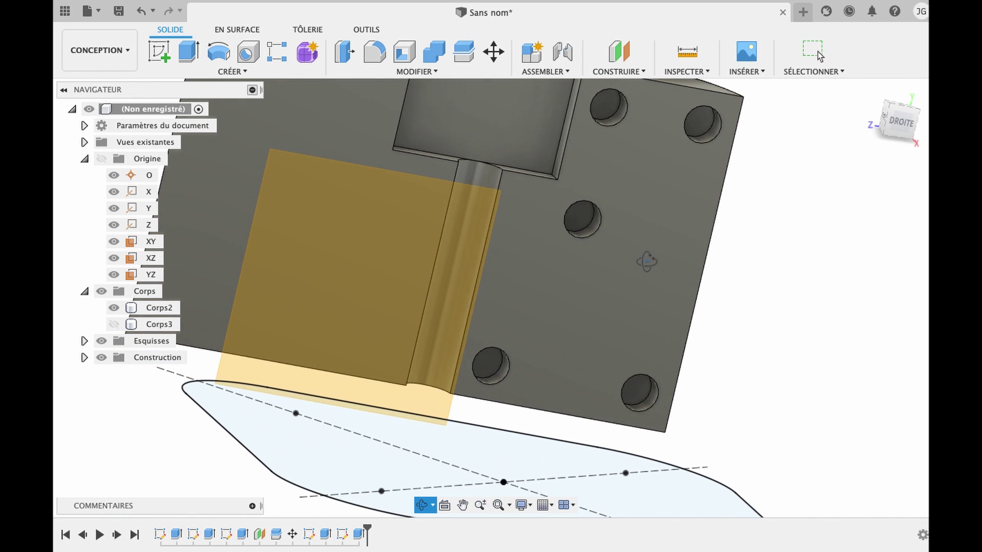
key(Escape)
key(F6)
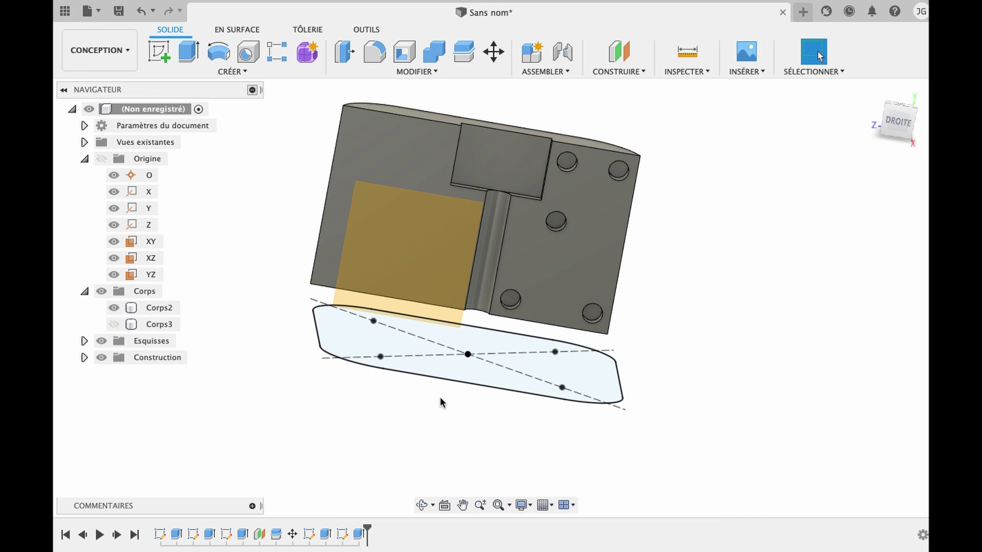
click(326, 534)
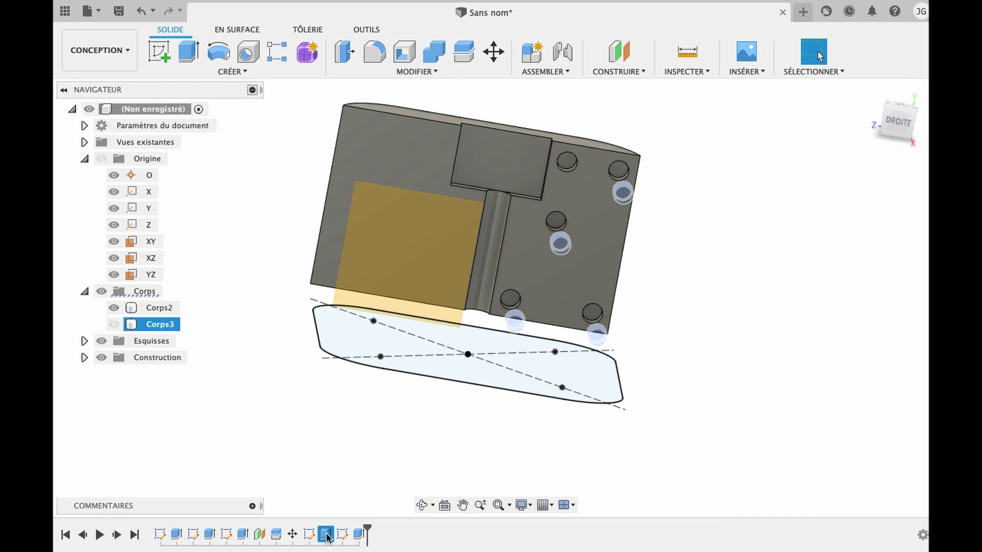
click(114, 324)
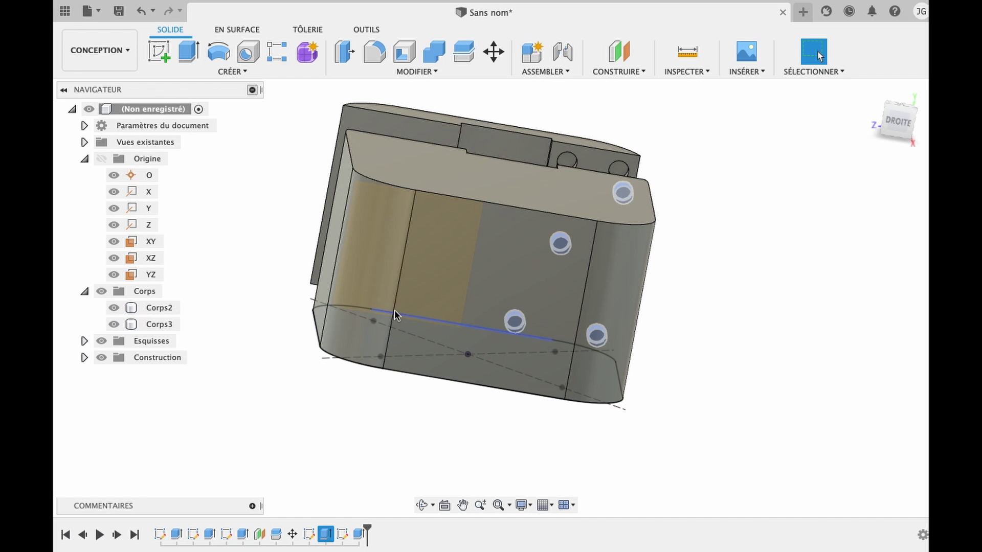
Step: Orbit to the back and reopen the Extrusion5 pin feature for editing
click(419, 507)
drag(449, 453, 457, 324)
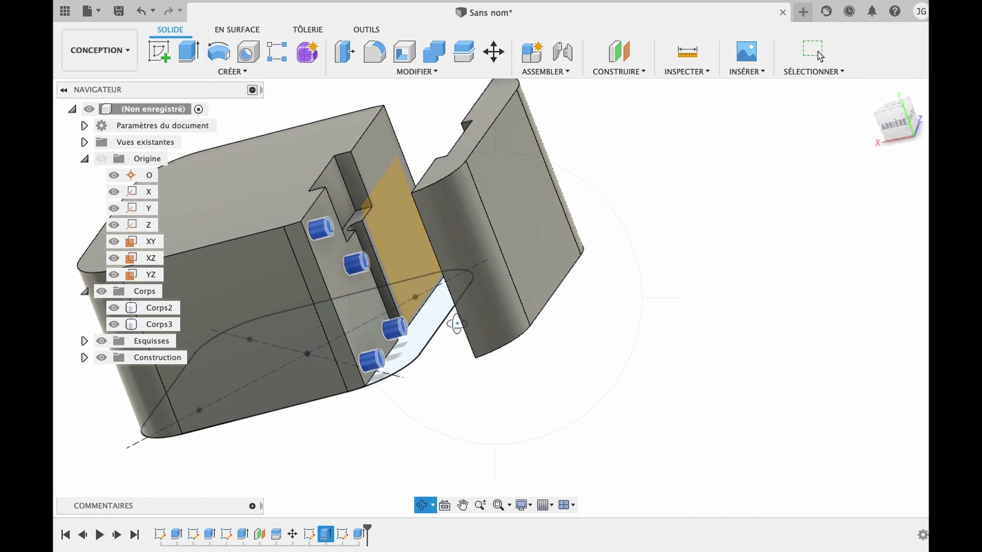
key(Escape)
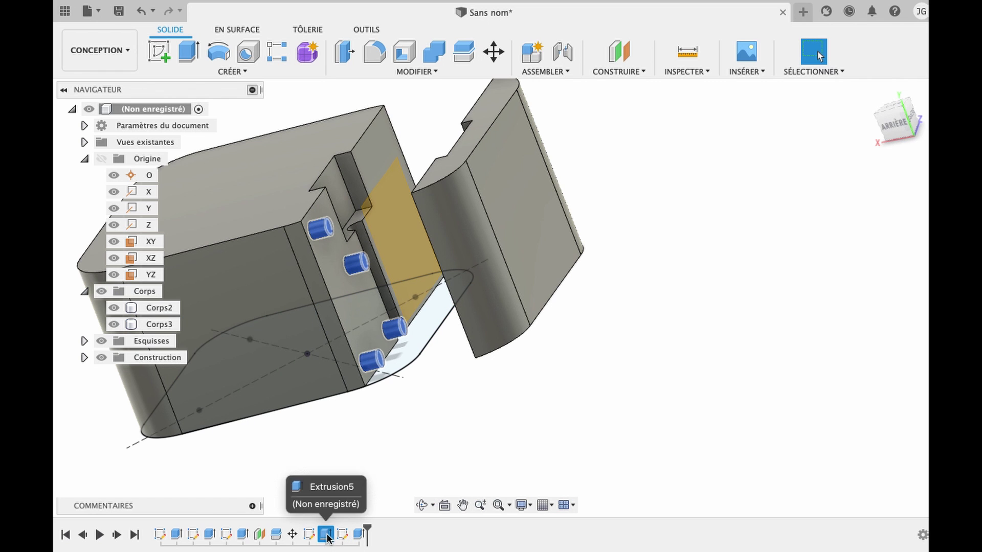
right_click(328, 537)
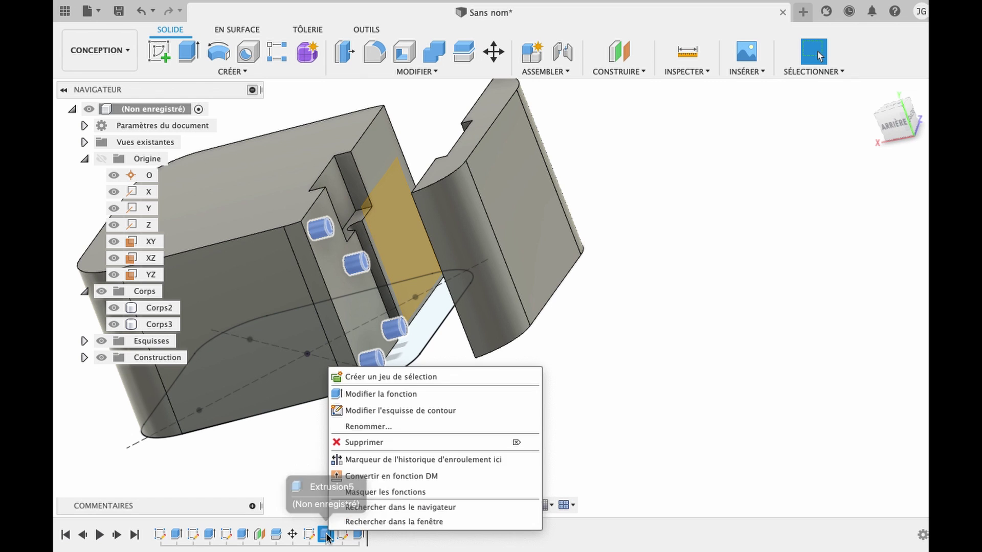
click(394, 395)
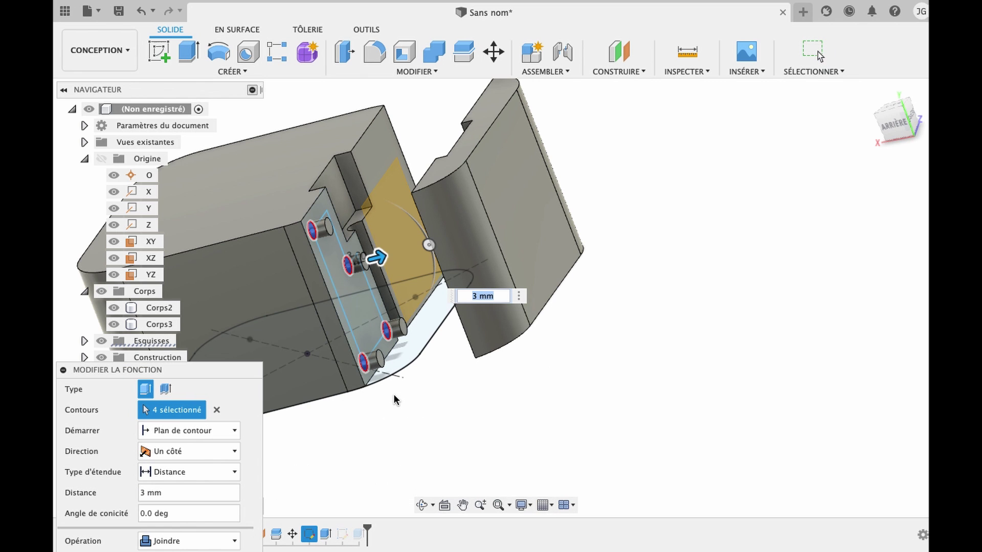